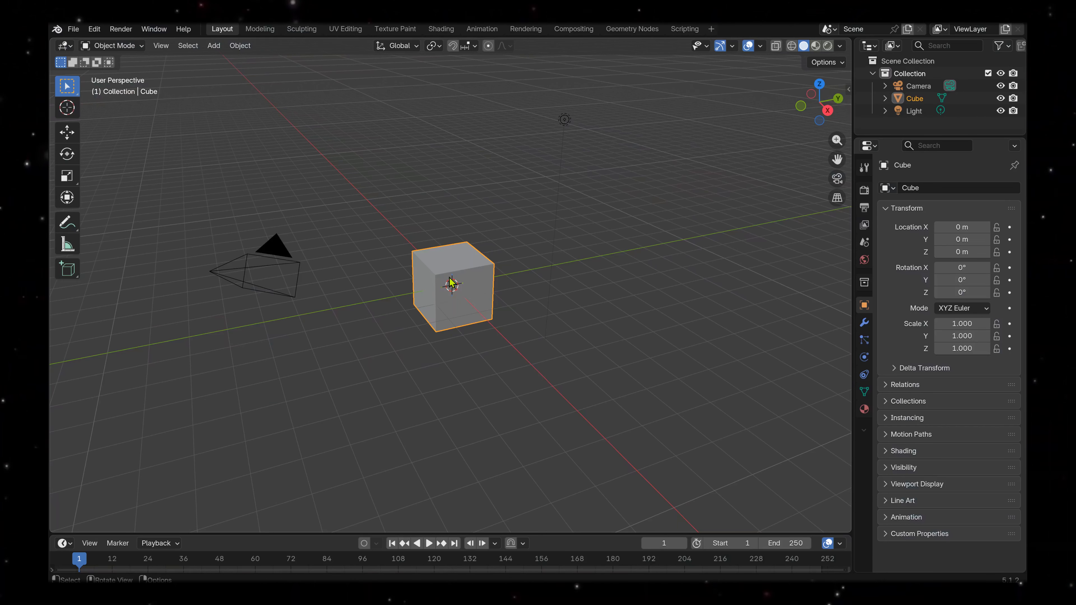
# Delete the default cube and add a UV sphere at the world origin.
pyautogui.press('Delete')
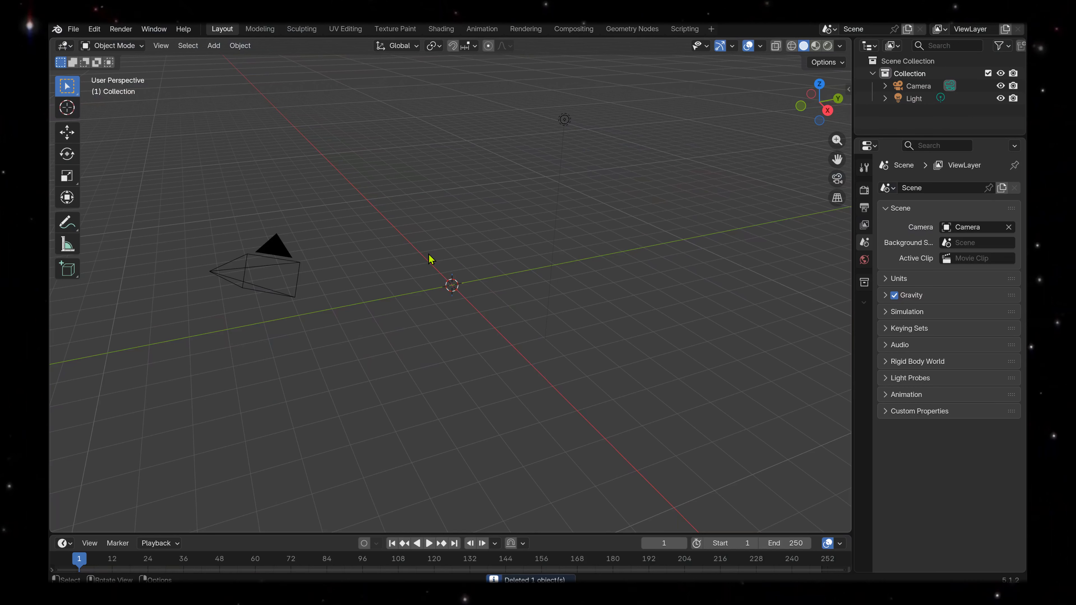
pyautogui.hotkey('shift', 'a')
pyautogui.moveTo(430, 276)
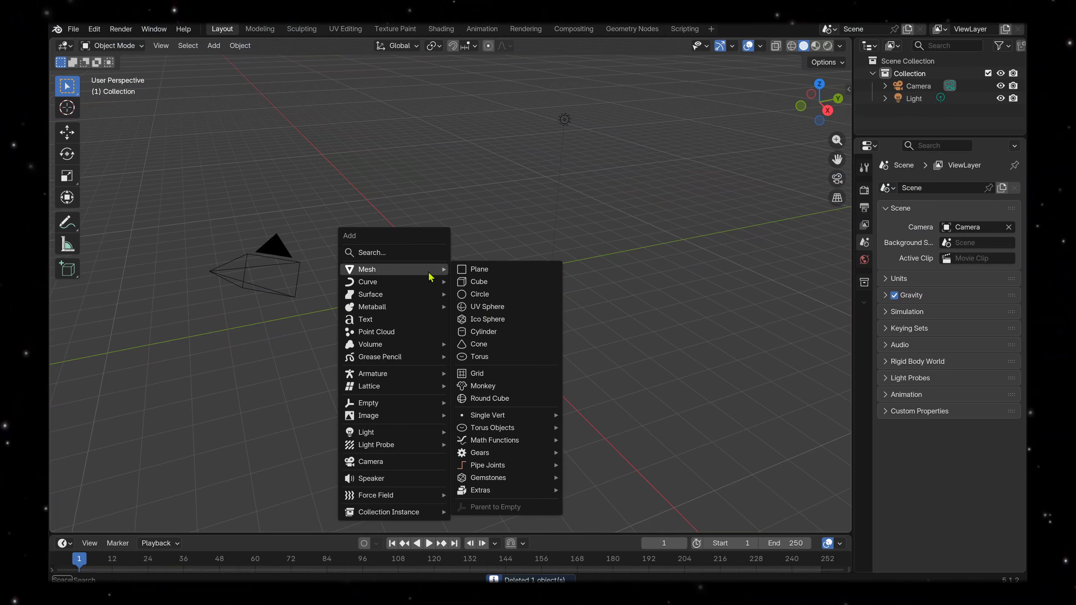
pyautogui.click(508, 307)
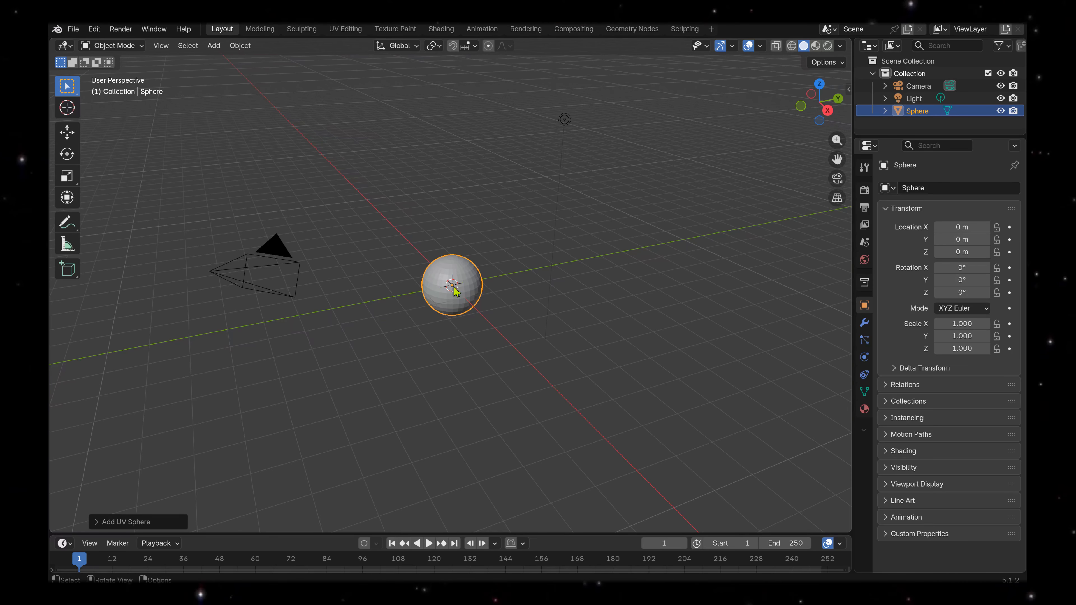
pyautogui.moveTo(463, 330)
pyautogui.mouseDown(button='middle')
pyautogui.moveTo(469, 306)
pyautogui.moveTo(452, 303)
pyautogui.moveTo(474, 319)
pyautogui.mouseUp(button='middle')
pyautogui.scroll(3, 473, 318)
pyautogui.scroll(2, 474, 321)
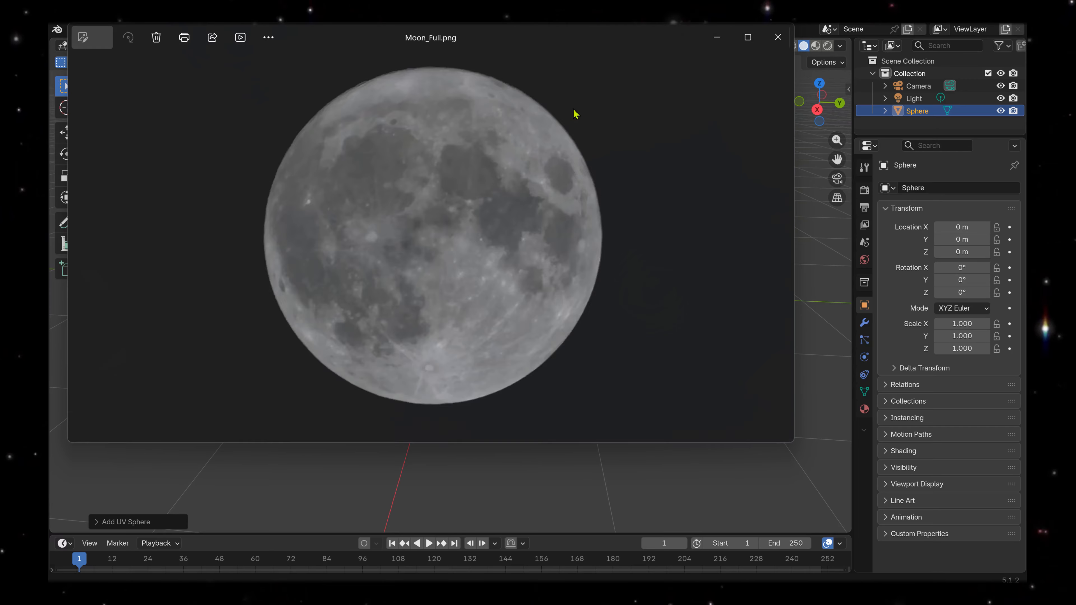
# Examine the Moon_Full.png reference image, including its dark background, and close the image viewer.
pyautogui.moveTo(516, 44); pyautogui.dragTo(568, 96)
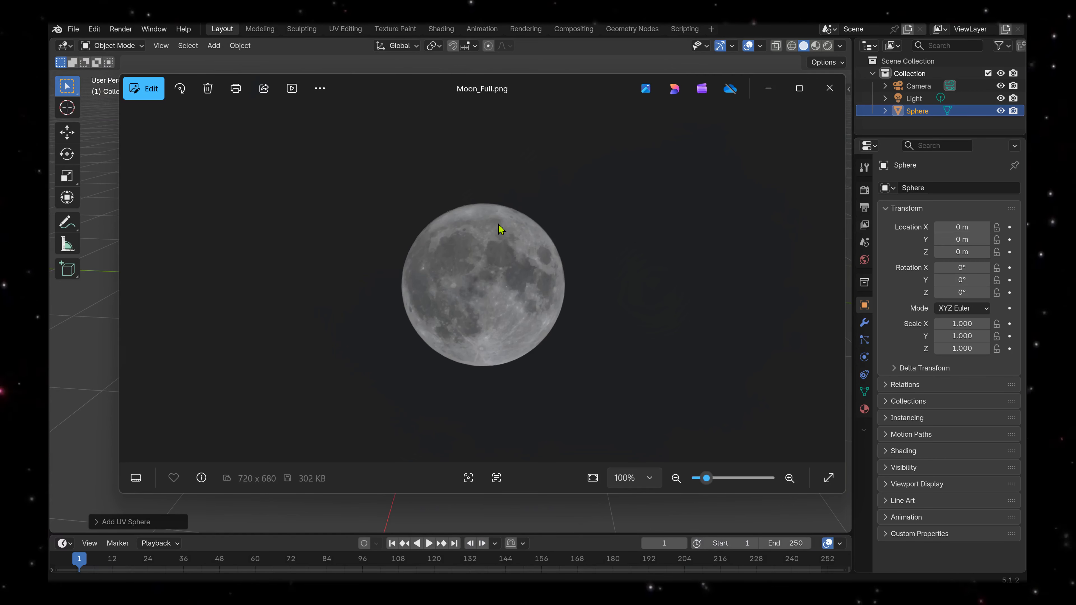
pyautogui.moveTo(800, 89)
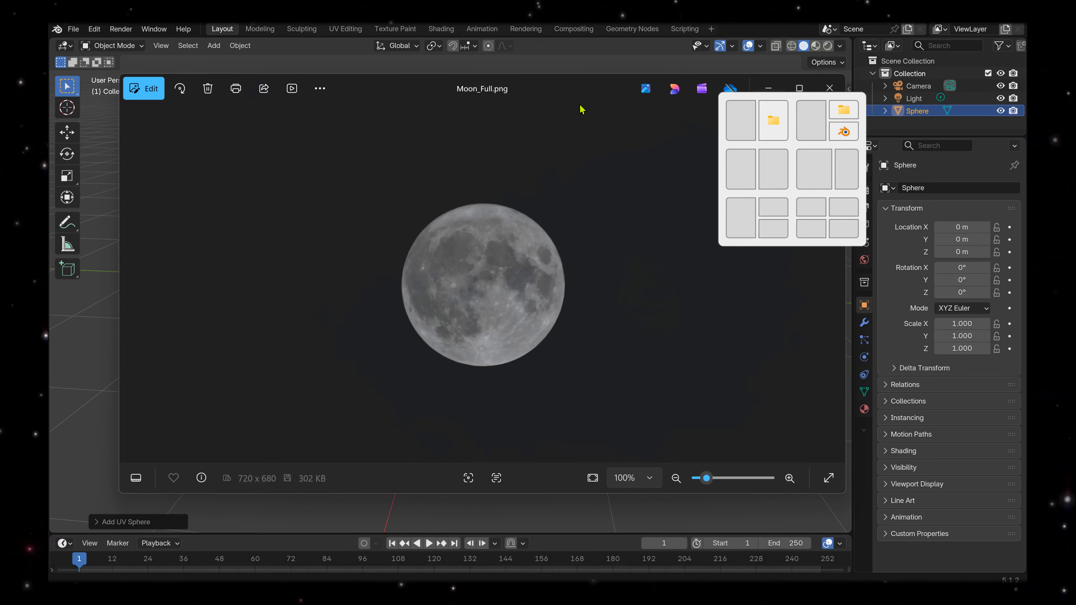
pyautogui.click(829, 88)
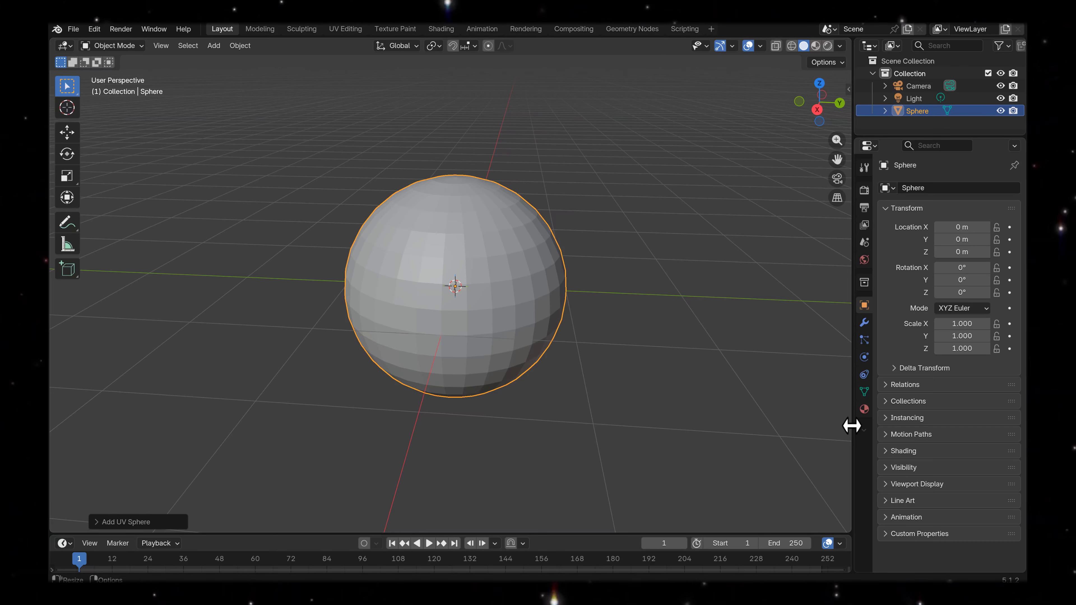
# Create a new material on the sphere and name it Moon Texture.
pyautogui.click(865, 411)
pyautogui.click(961, 240)
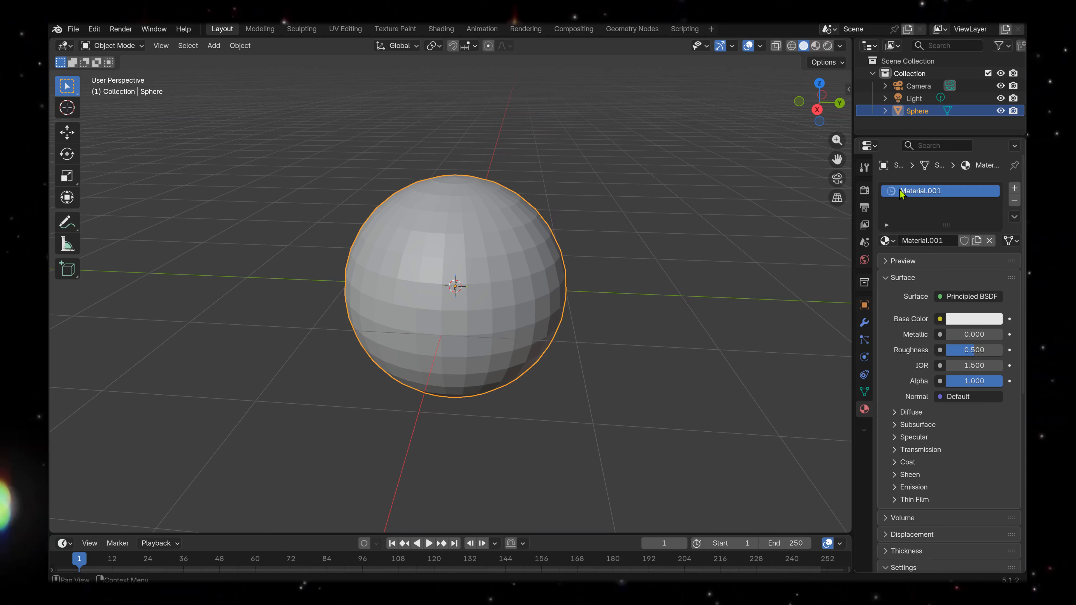
pyautogui.doubleClick(916, 191)
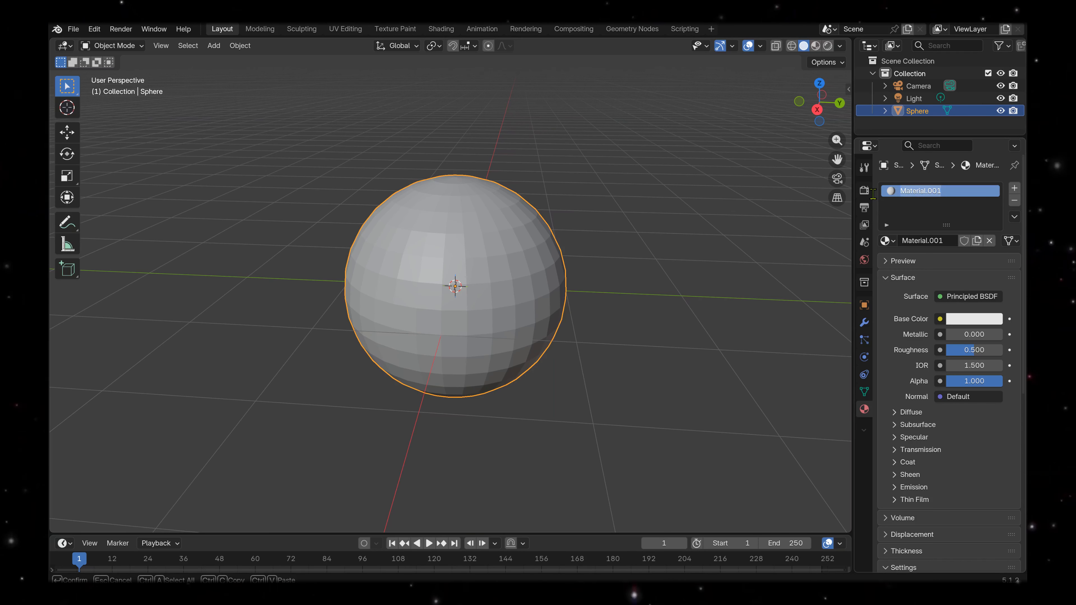
pyautogui.write('Moon Texture')
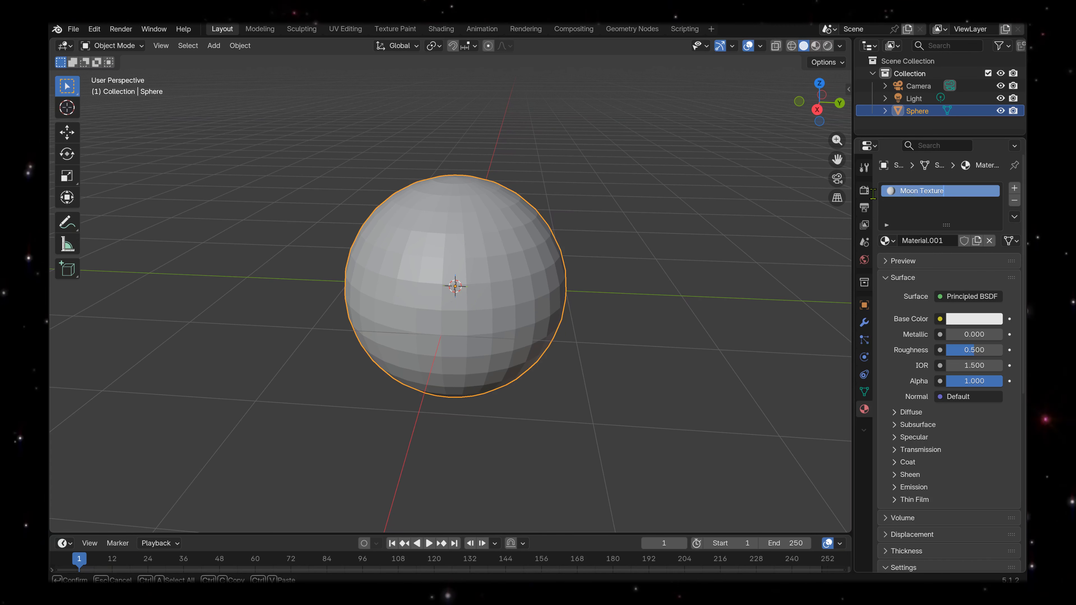
pyautogui.press('Return')
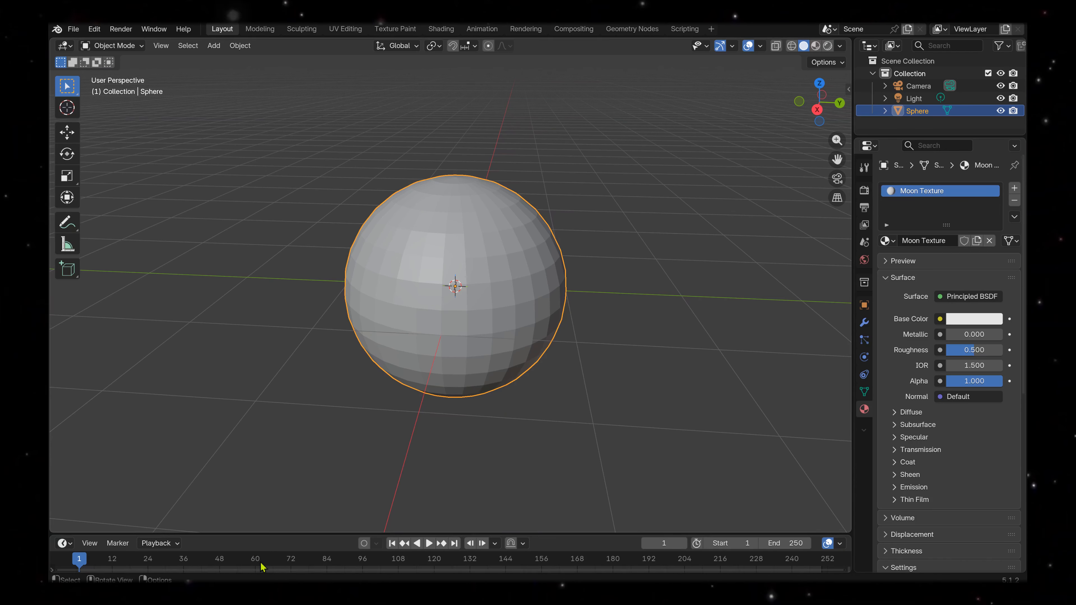
# Enlarge the timeline area to about half the window height and change it to the Shader Editor.
pyautogui.moveTo(241, 531); pyautogui.dragTo(255, 318)
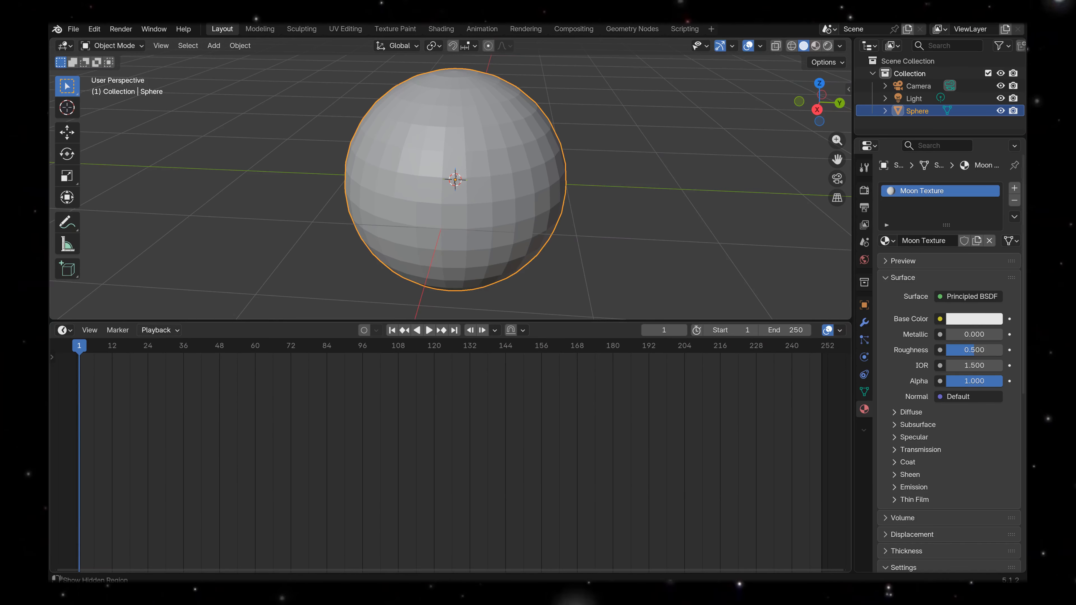
pyautogui.click(65, 330)
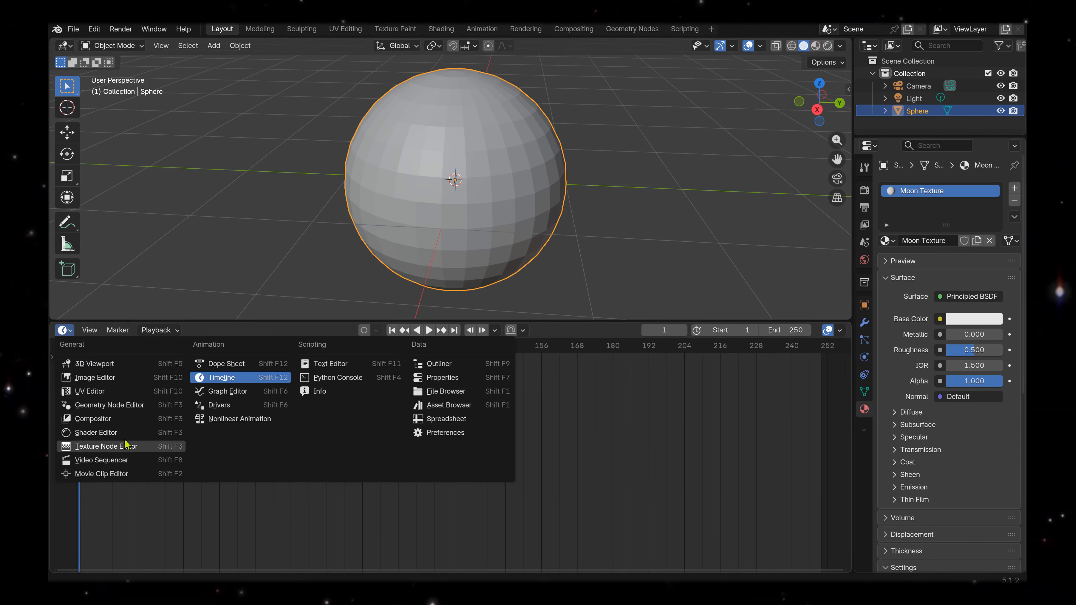
pyautogui.click(101, 432)
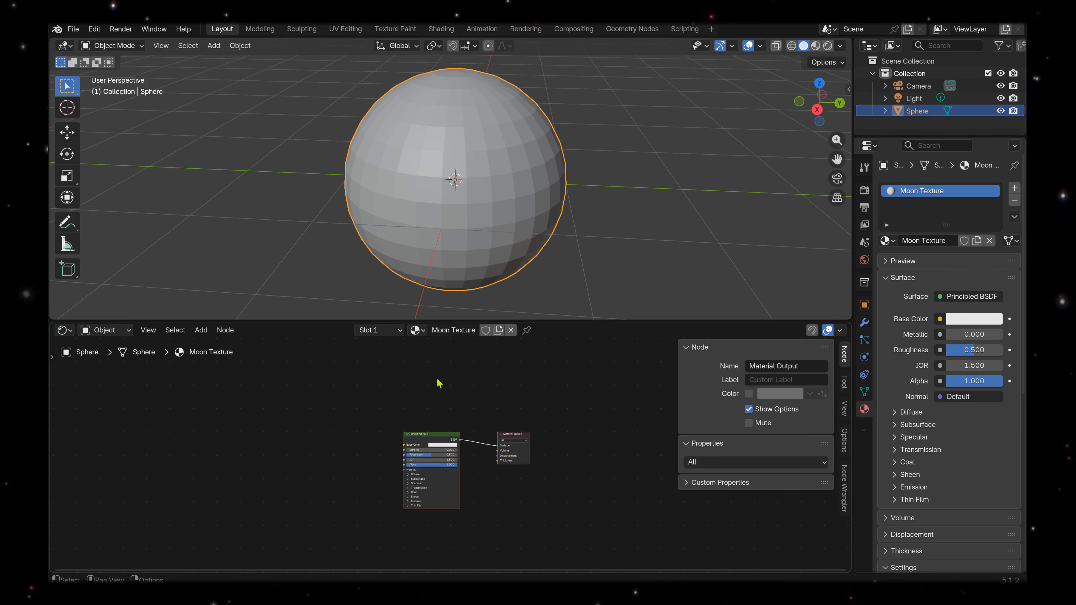
pyautogui.hotkey('shift', 'a')
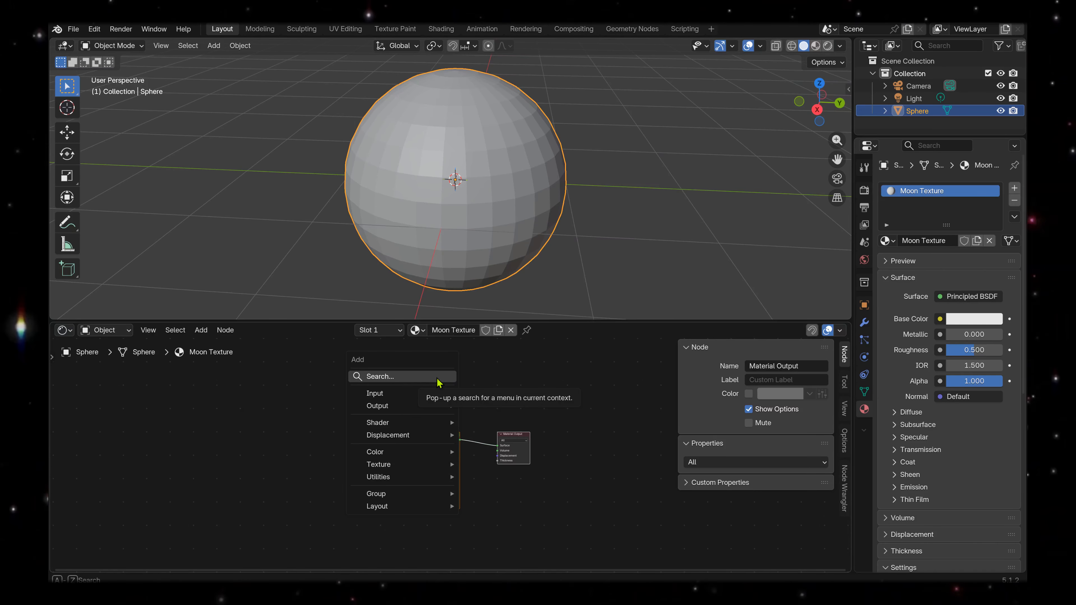
pyautogui.click(438, 376)
pyautogui.write('image')
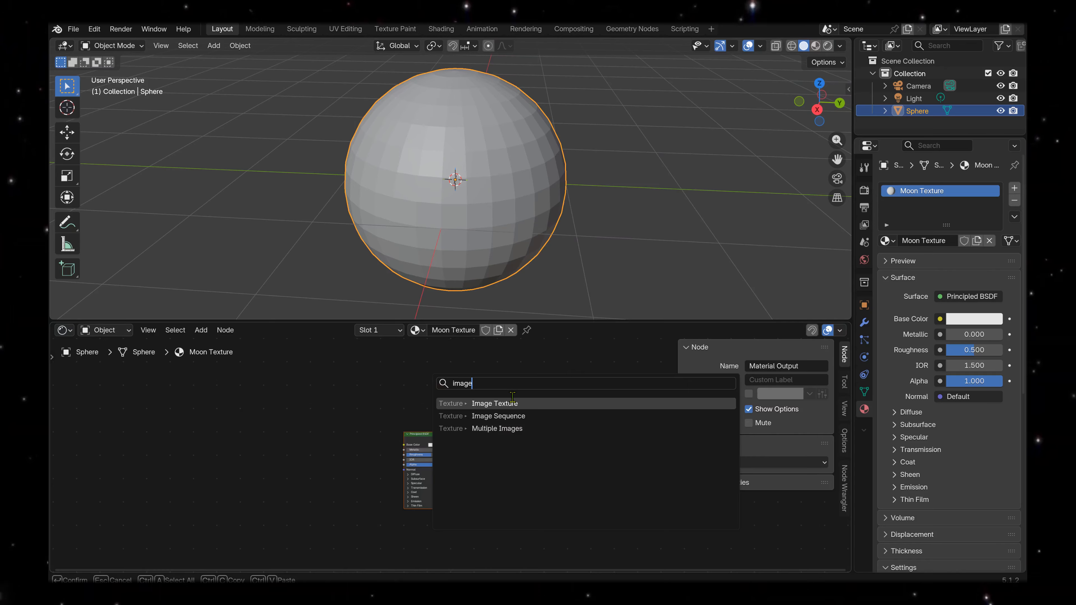
pyautogui.click(513, 401)
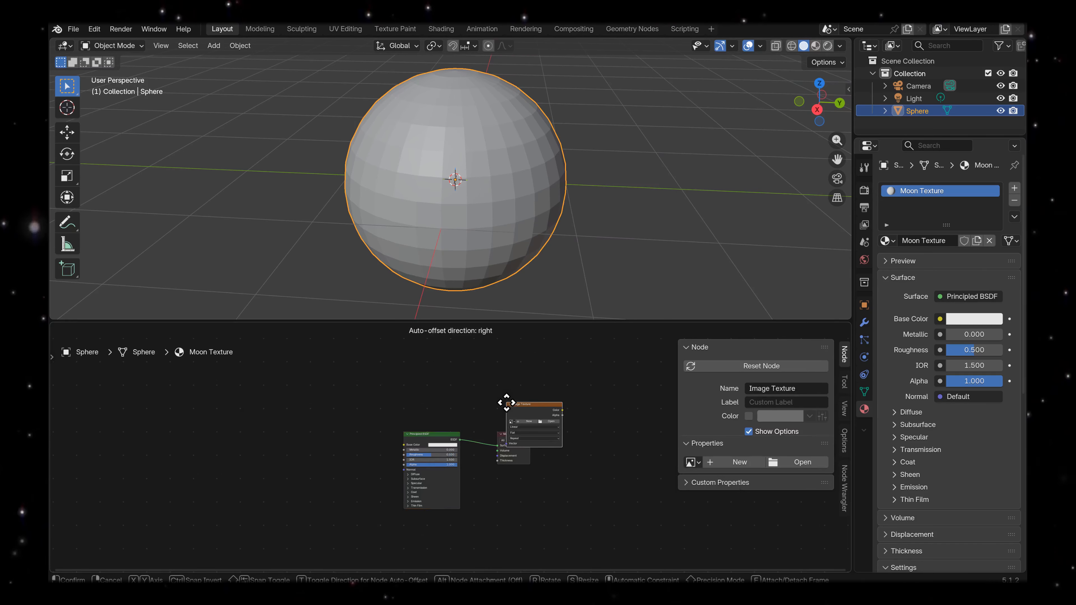
pyautogui.click(254, 419)
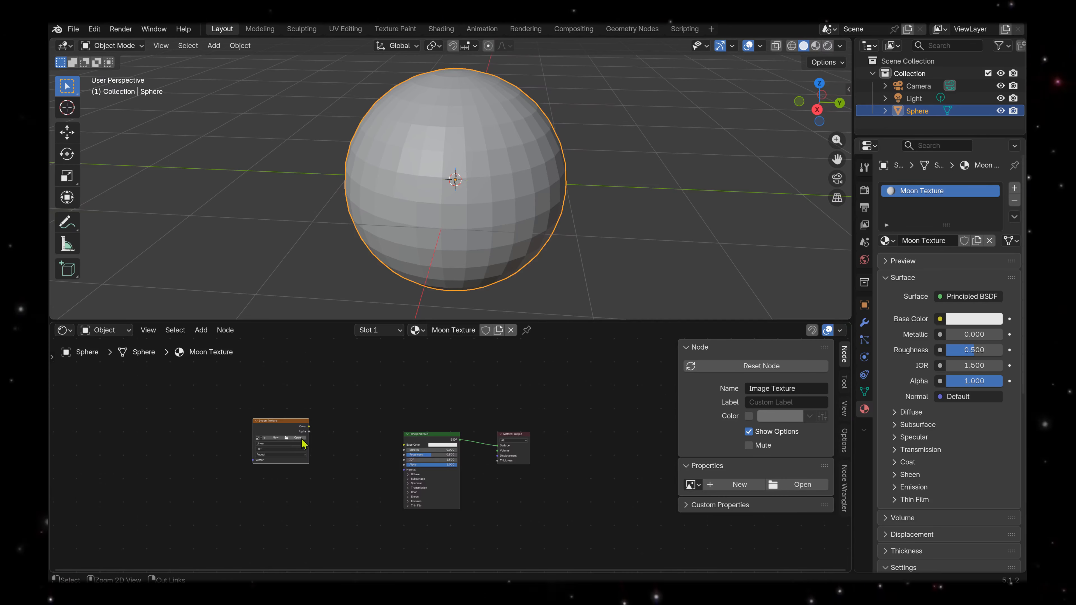
pyautogui.moveTo(300, 438); pyautogui.dragTo(481, 437, button='middle')
pyautogui.scroll(5, 492, 442)
pyautogui.scroll(2, 492, 446)
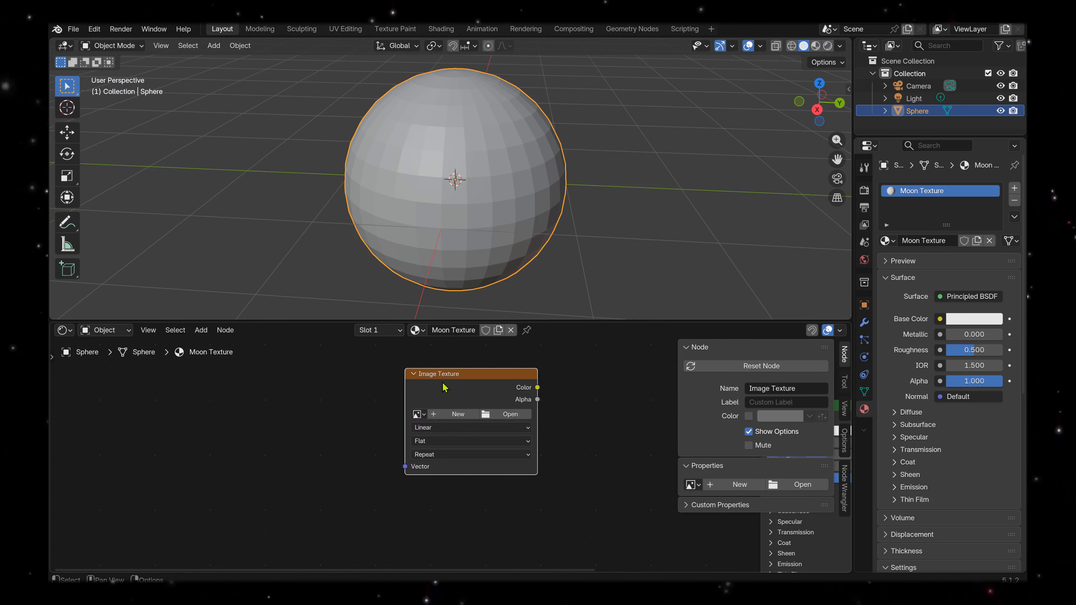
pyautogui.press('x')
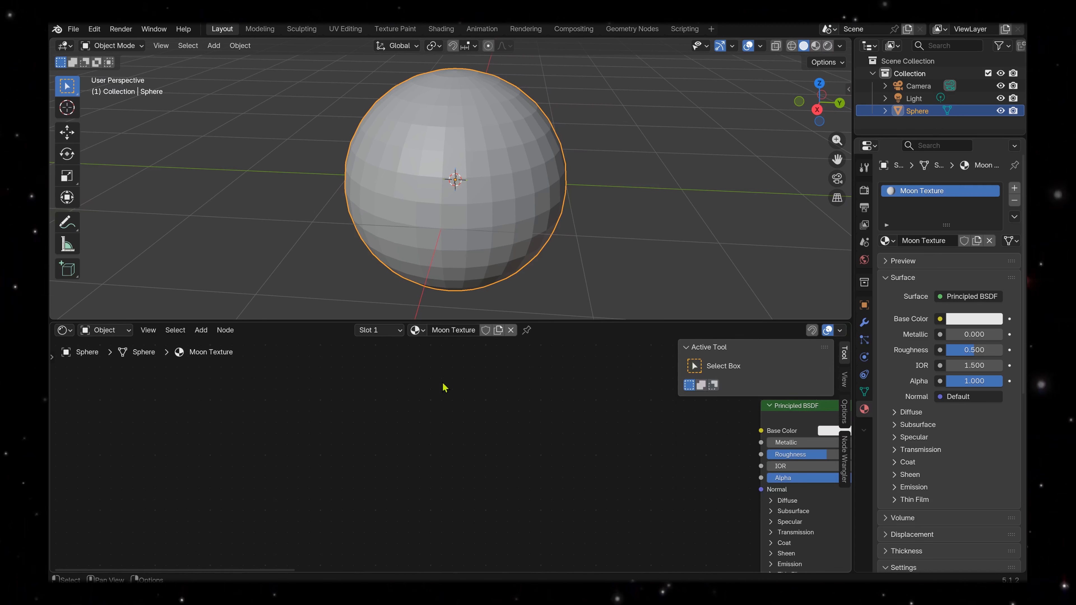
# Bring Moon_Full.png in as an image texture node before the Principled BSDF and connect its Color output to Base Color.
pyautogui.press('Home')
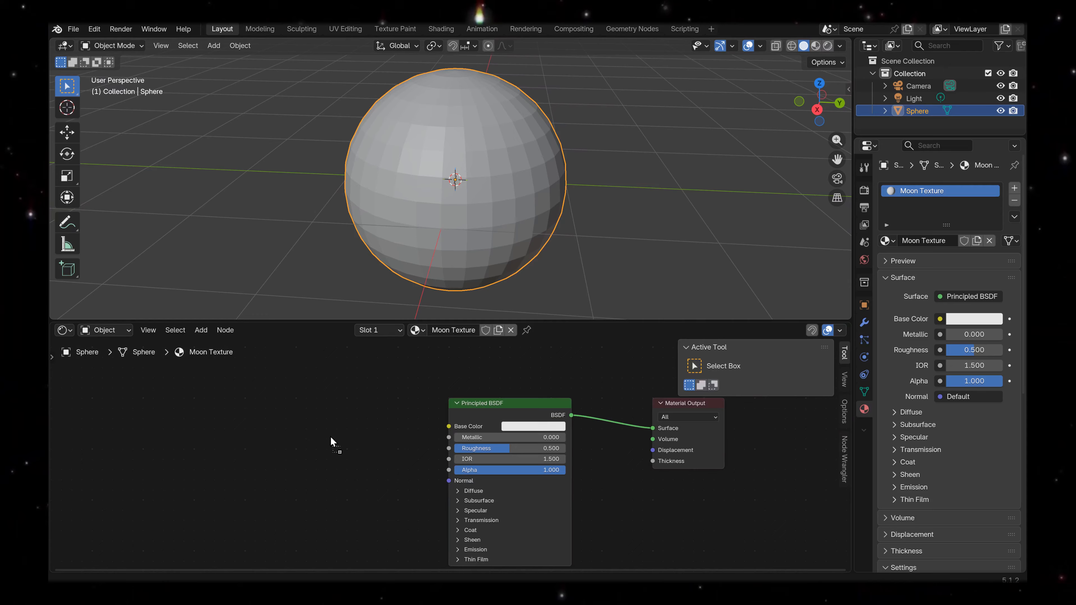
pyautogui.moveTo(331, 437); pyautogui.dragTo(331, 437)
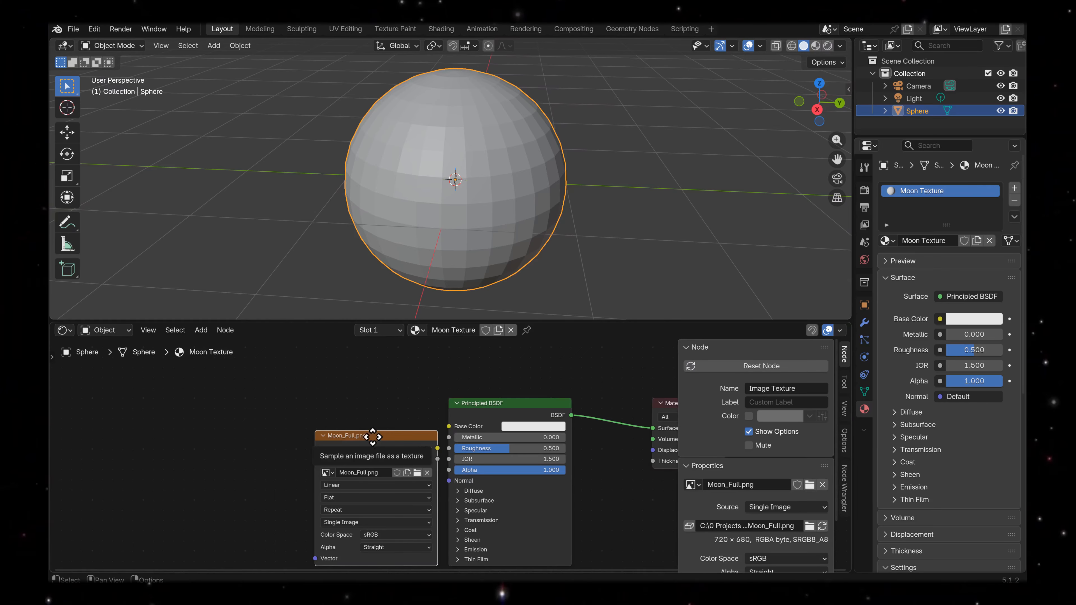
pyautogui.click(279, 413)
pyautogui.moveTo(343, 423); pyautogui.dragTo(488, 397)
pyautogui.click(498, 405)
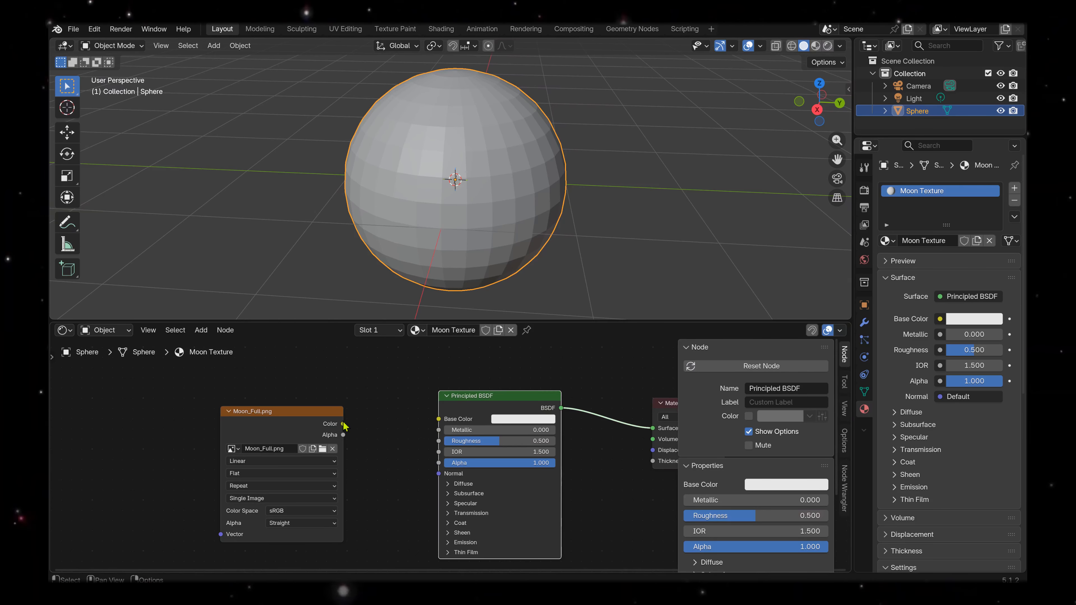
pyautogui.moveTo(344, 425); pyautogui.dragTo(439, 419)
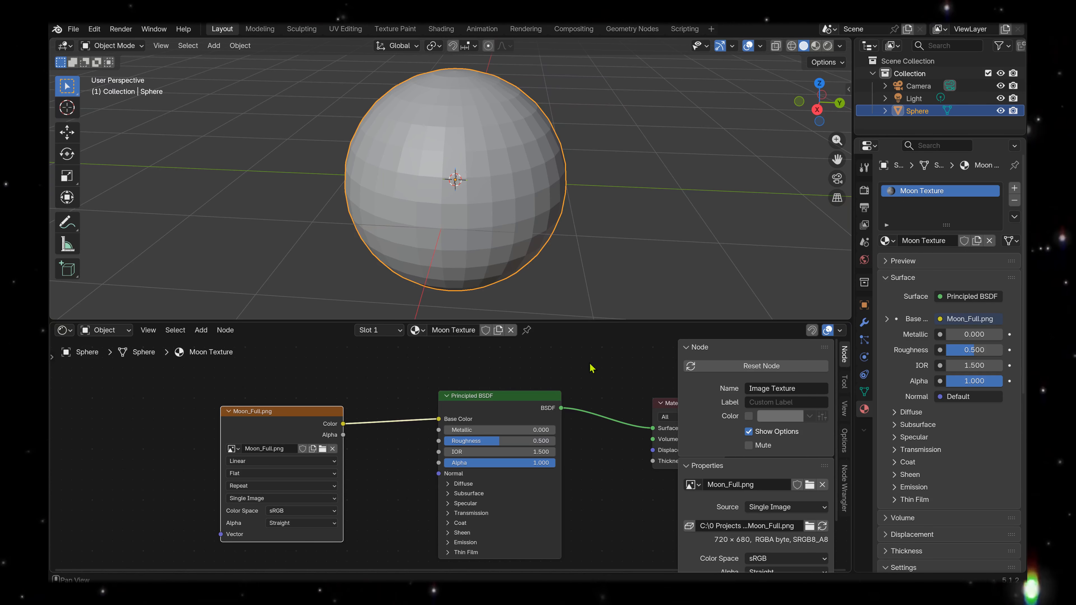
# Switch the viewport to rendered shading and inspect the moon texture around the sphere's sides and pole.
pyautogui.click(827, 47)
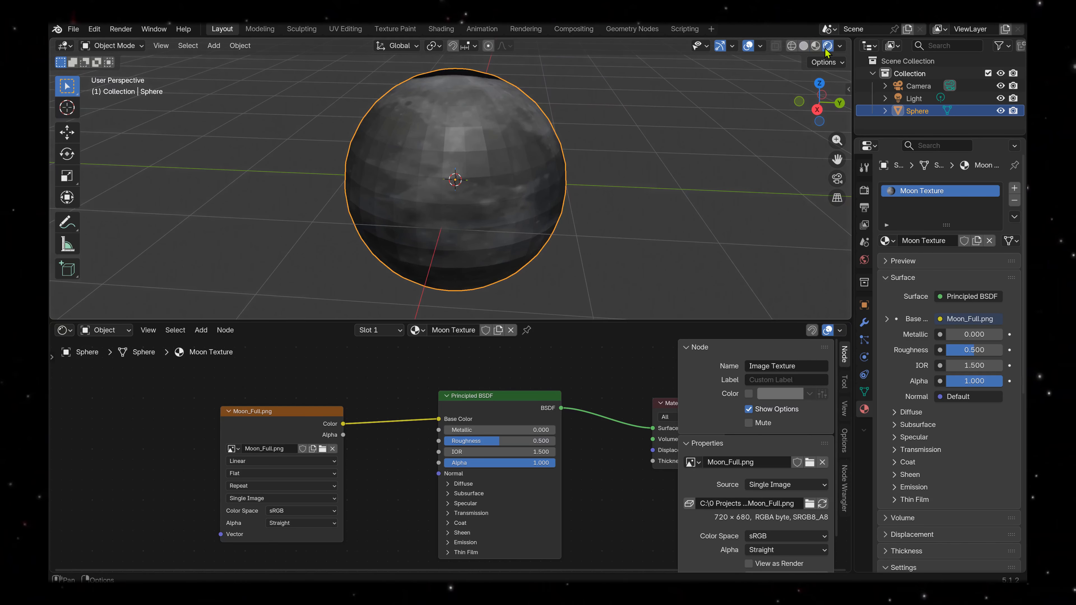
pyautogui.moveTo(550, 178)
pyautogui.mouseDown(button='middle')
pyautogui.moveTo(534, 137)
pyautogui.moveTo(558, 188)
pyautogui.moveTo(673, 157)
pyautogui.moveTo(533, 149)
pyautogui.moveTo(523, 257)
pyautogui.moveTo(435, 223)
pyautogui.moveTo(415, 240)
pyautogui.mouseUp(button='middle')
pyautogui.scroll(-4, 536, 150)
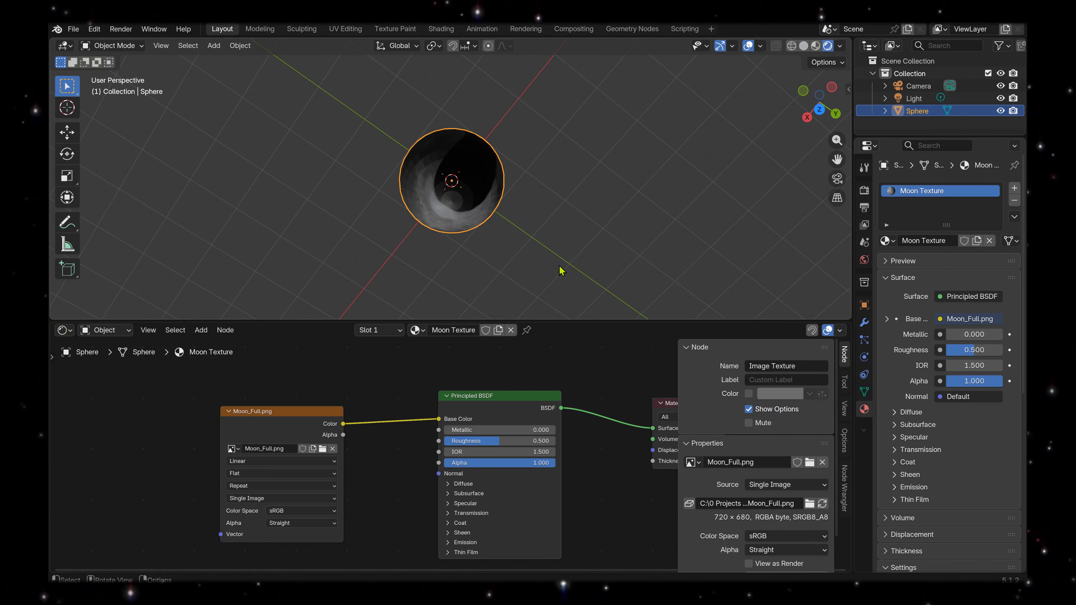
pyautogui.moveTo(476, 237); pyautogui.dragTo(483, 146, button='middle')
pyautogui.moveTo(474, 231)
pyautogui.mouseDown(button='middle')
pyautogui.moveTo(387, 216)
pyautogui.moveTo(387, 238)
pyautogui.moveTo(410, 229)
pyautogui.moveTo(440, 185)
pyautogui.moveTo(548, 260)
pyautogui.moveTo(572, 122)
pyautogui.moveTo(593, 156)
pyautogui.moveTo(550, 195)
pyautogui.moveTo(516, 259)
pyautogui.moveTo(543, 228)
pyautogui.moveTo(533, 197)
pyautogui.moveTo(530, 255)
pyautogui.moveTo(524, 137)
pyautogui.moveTo(535, 42)
pyautogui.mouseUp(button='middle')
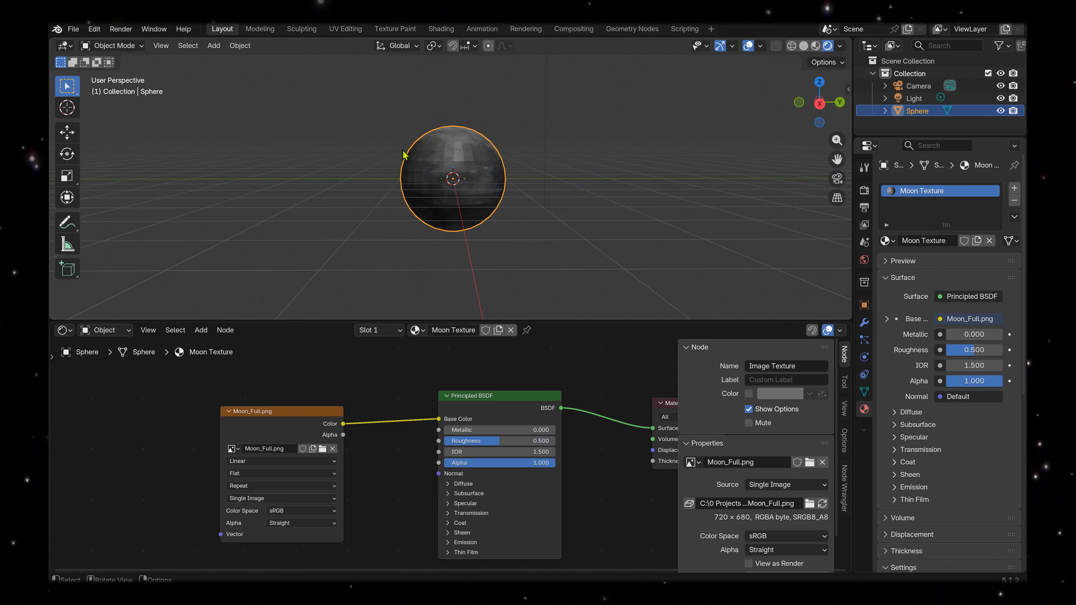
# Apply Shade Smooth to the sphere.
pyautogui.rightClick(473, 163)
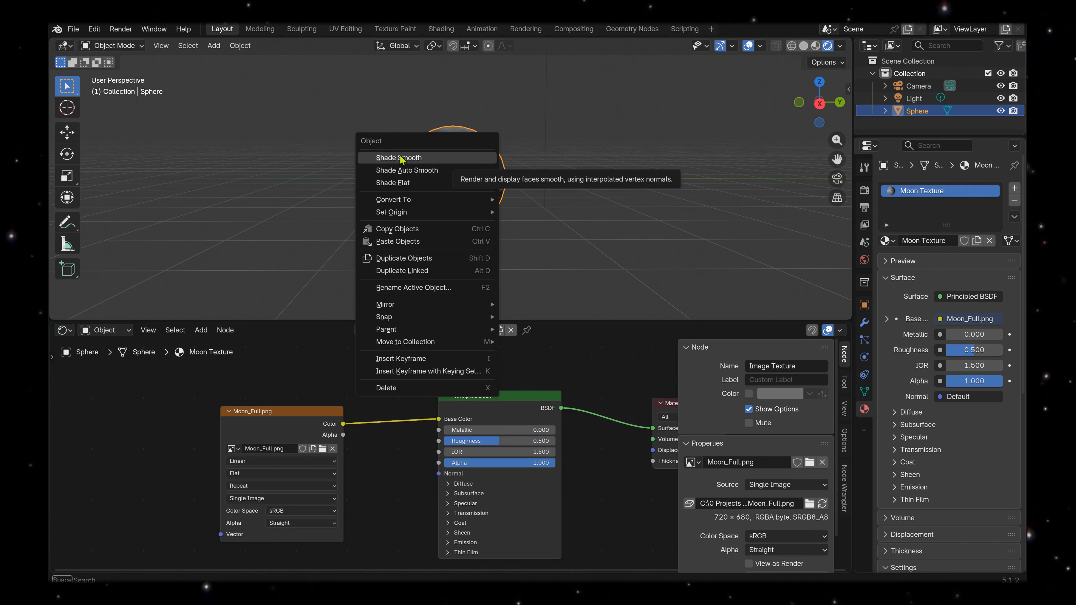
pyautogui.click(478, 159)
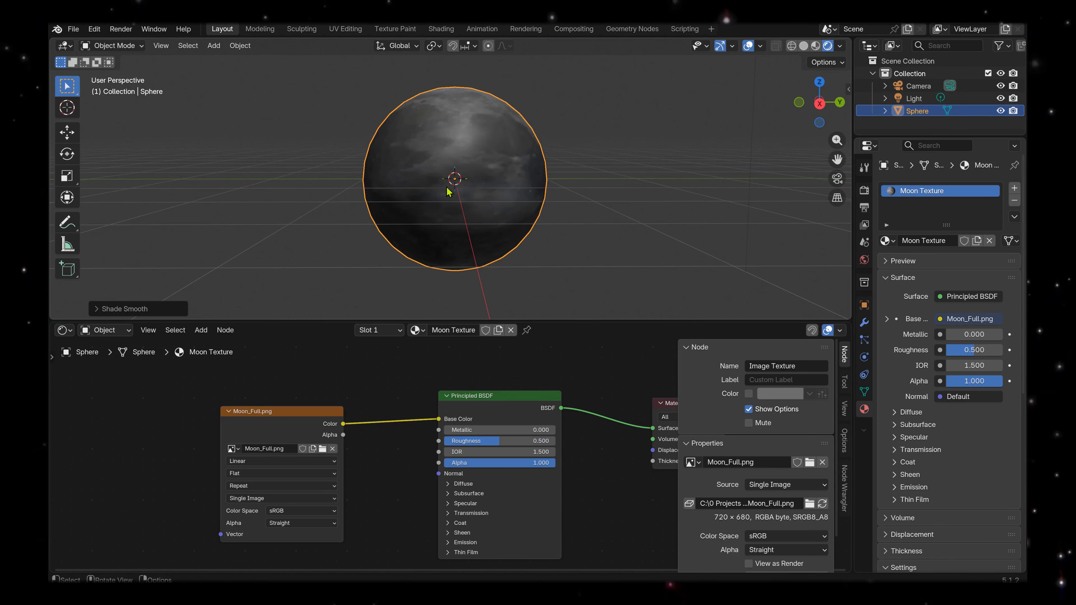
pyautogui.scroll(-1, 444, 175)
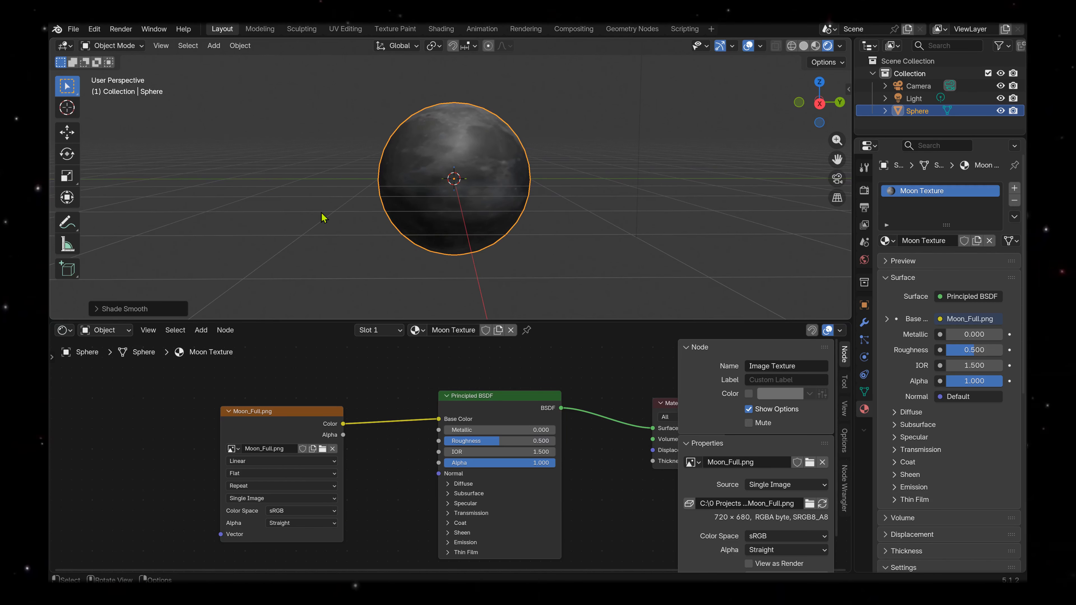
# Enter Edit Mode on the sphere and select its entire mesh.
pyautogui.click(125, 47)
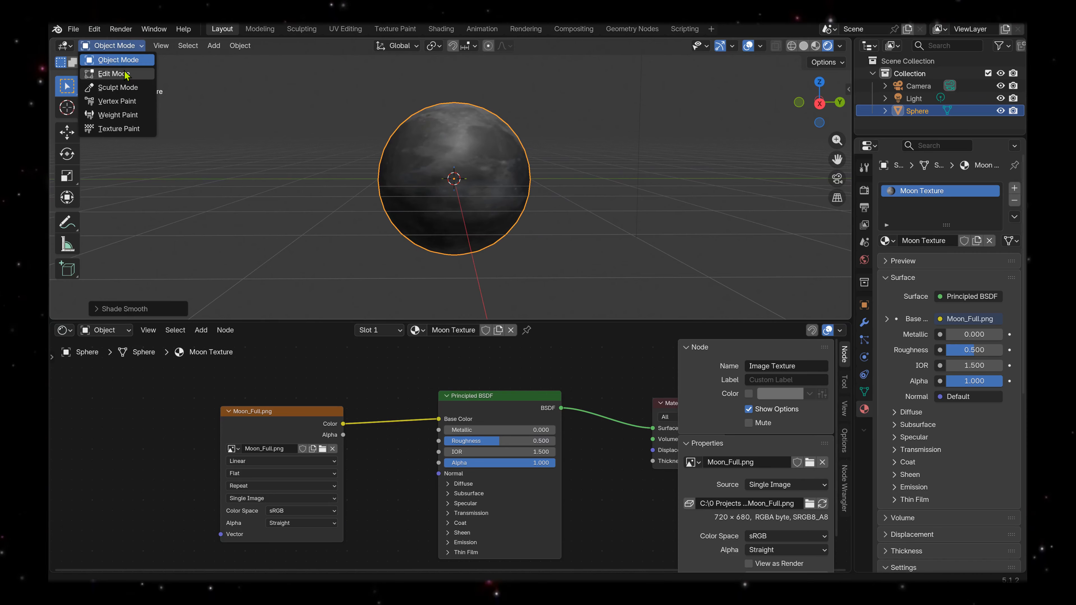
pyautogui.click(116, 74)
pyautogui.click(205, 126)
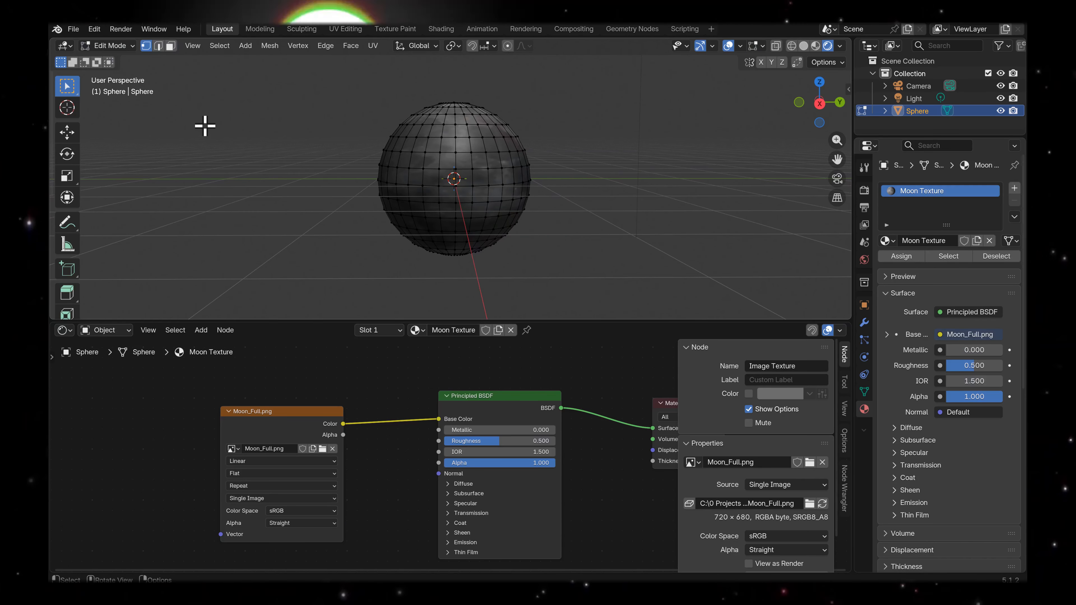
pyautogui.press('Tab')
pyautogui.press('Tab')
pyautogui.press('Tab')
pyautogui.press('Tab')
pyautogui.press('Tab')
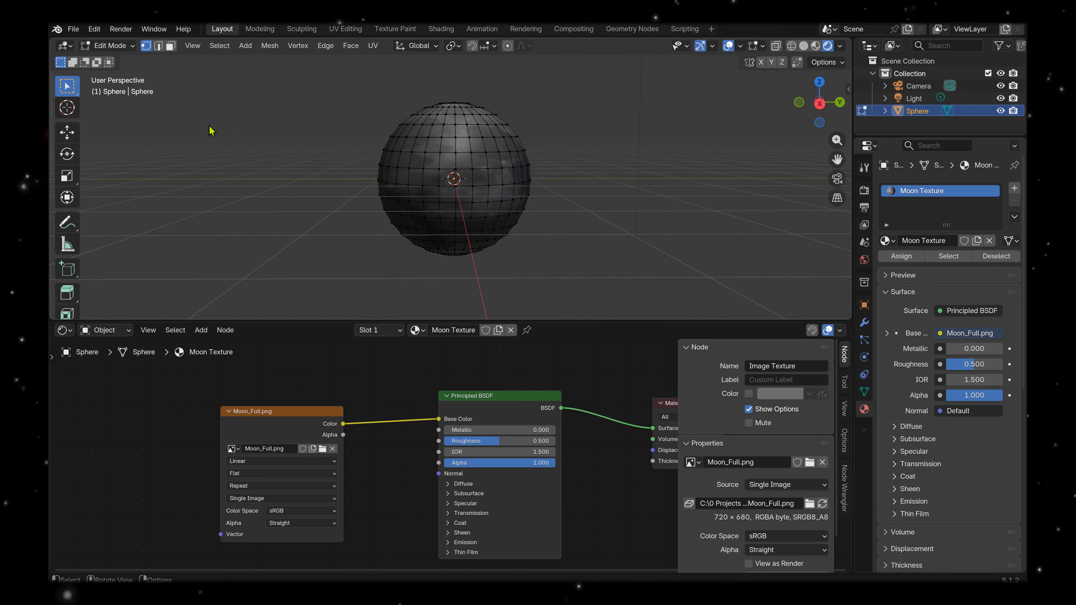
pyautogui.press('Tab')
pyautogui.press('Tab')
pyautogui.press('Tab')
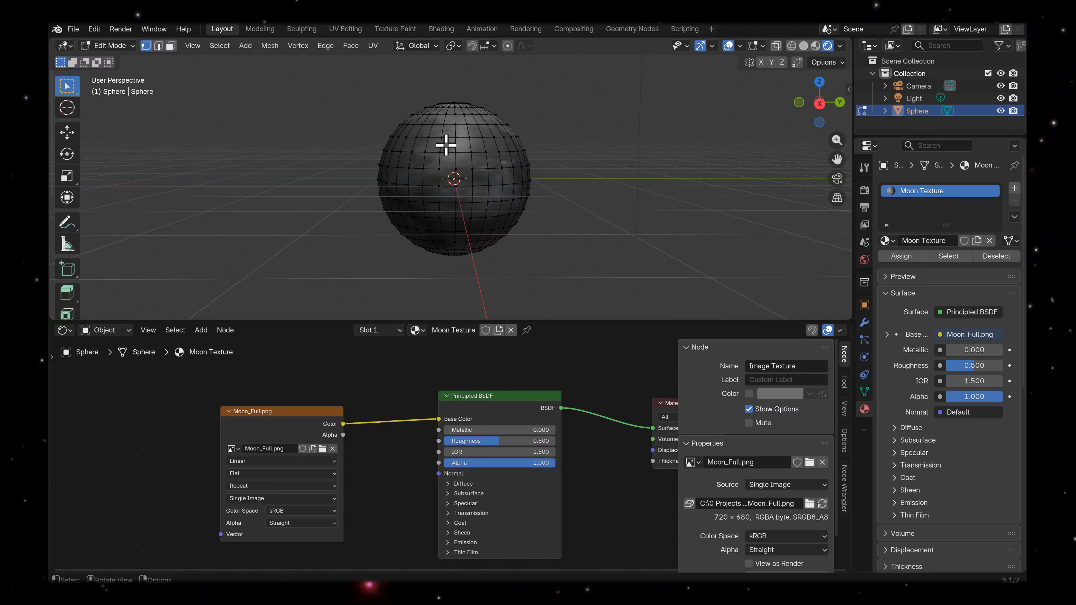
pyautogui.press('a')
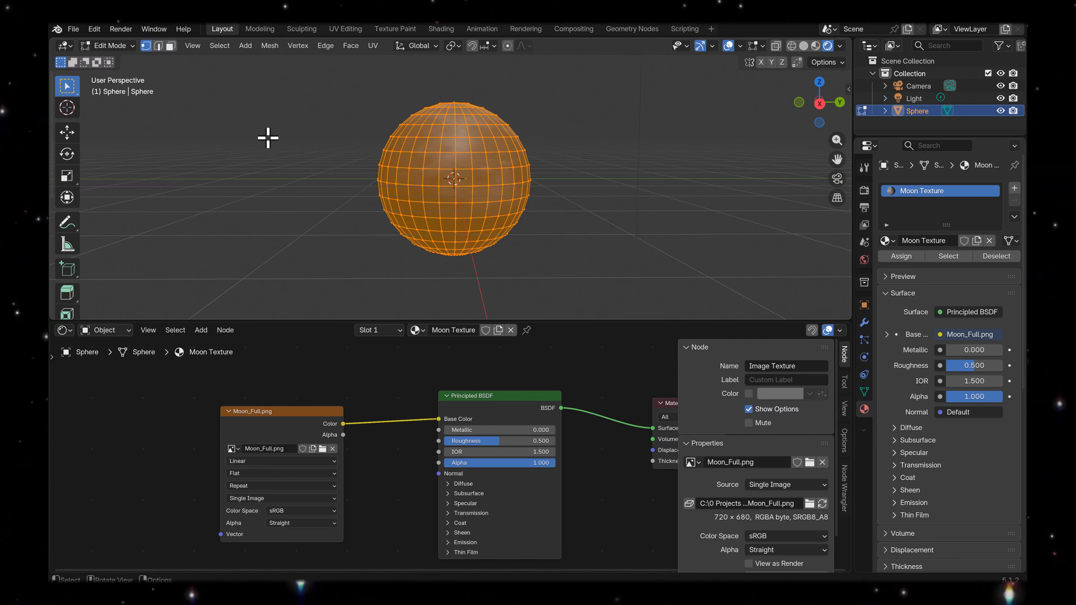
# Unwrap the selected sphere with Project from View and show its UVs over Moon_Full.png in the UV Editor.
pyautogui.press('u')
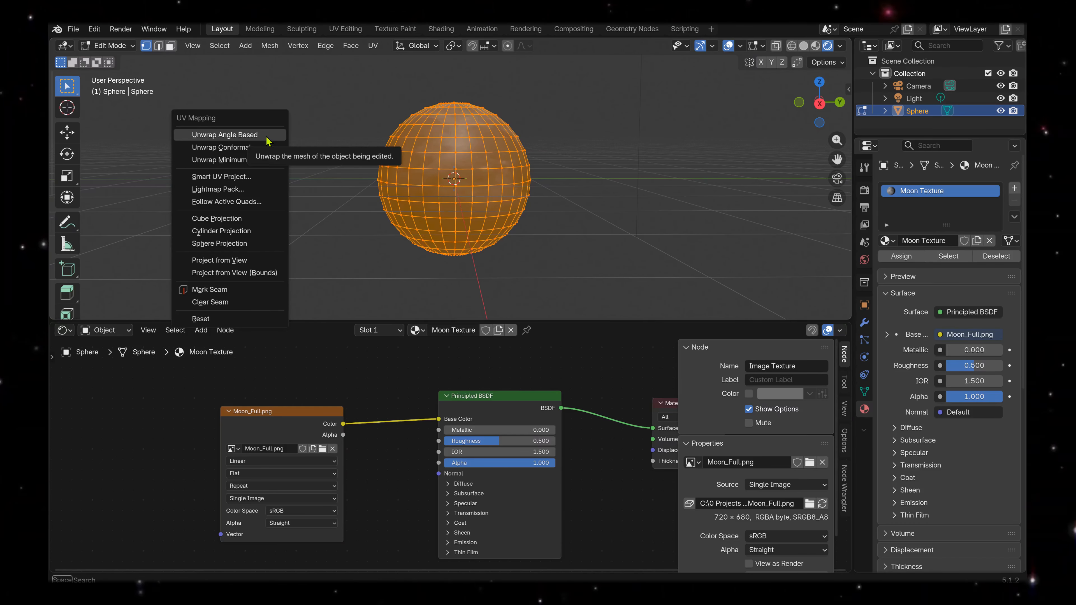
pyautogui.click(256, 261)
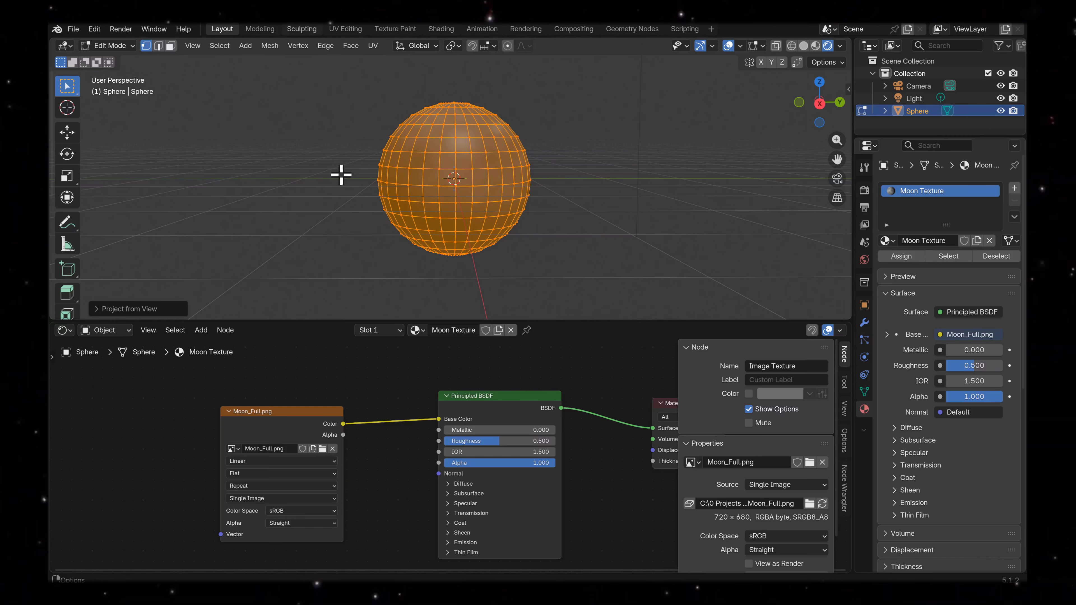
pyautogui.click(64, 330)
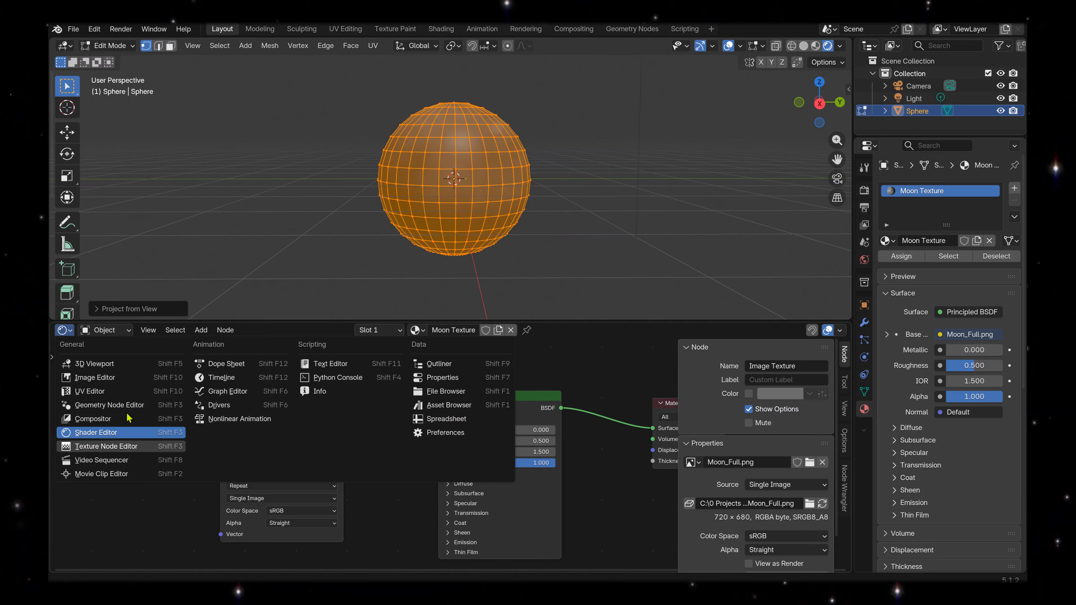
pyautogui.click(112, 392)
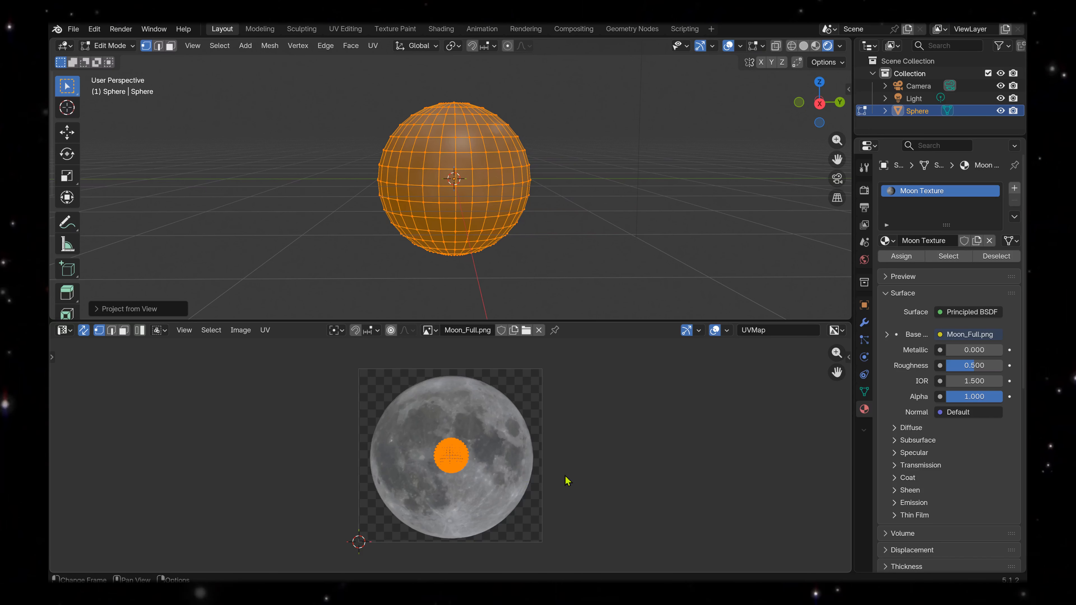
# Select all of the sphere's UVs and shift them slightly to centre them on the moon image.
pyautogui.click(409, 456)
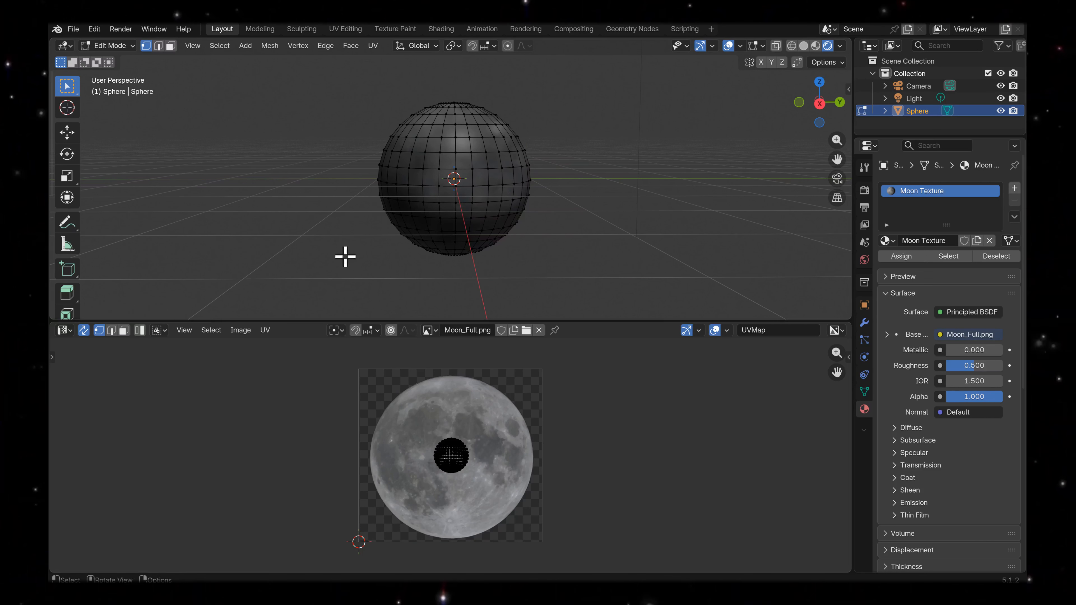
pyautogui.press('a')
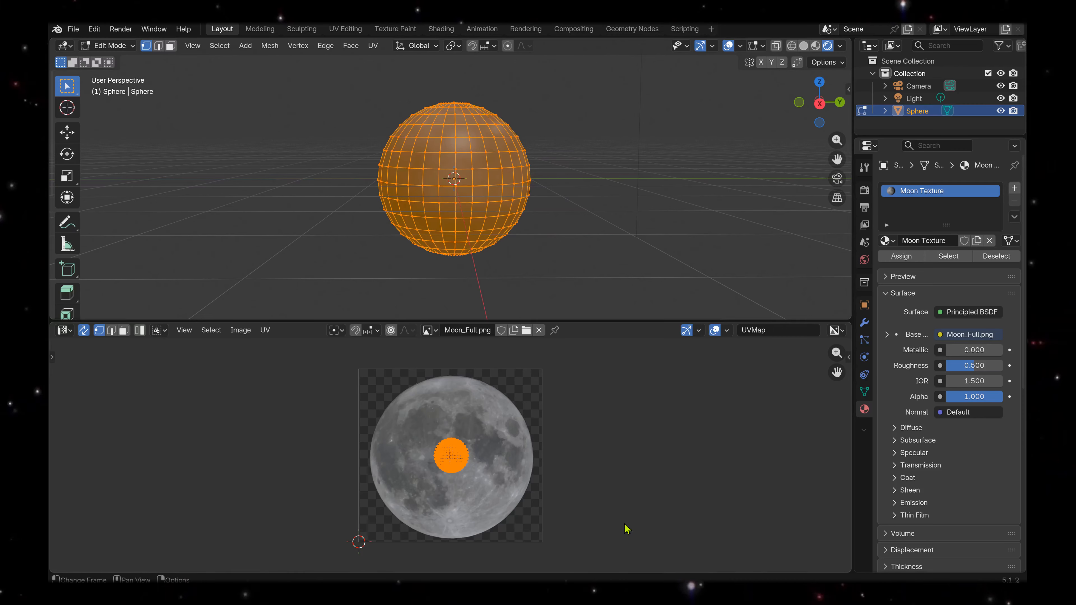
pyautogui.press('g')
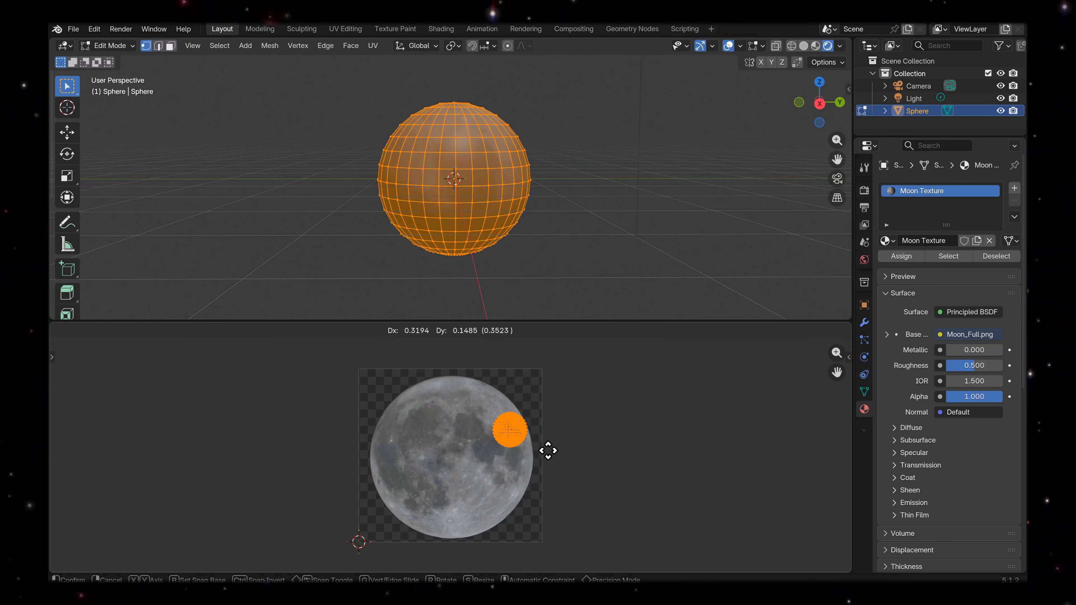
pyautogui.click(489, 477)
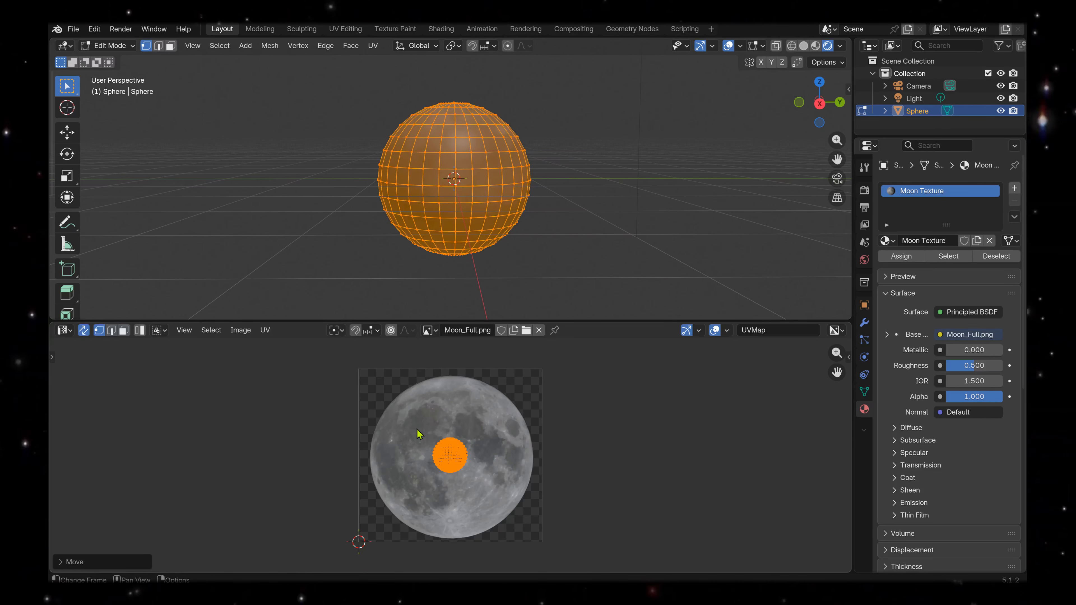
# Reselect all the UVs and scale them up to about 4.9 times so they cover the moon disc.
pyautogui.click(403, 424)
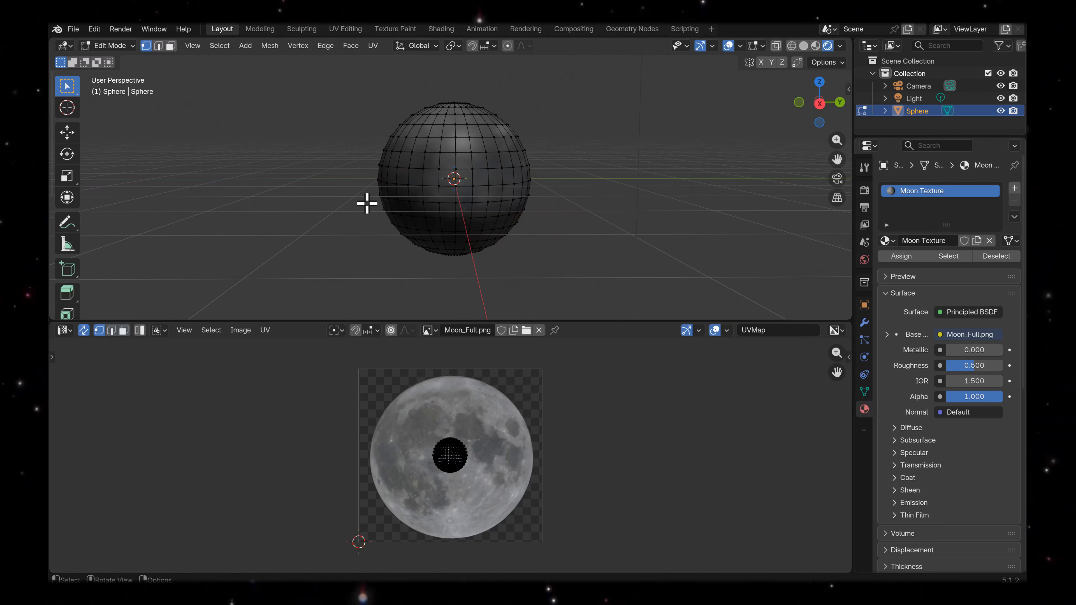
pyautogui.press('a')
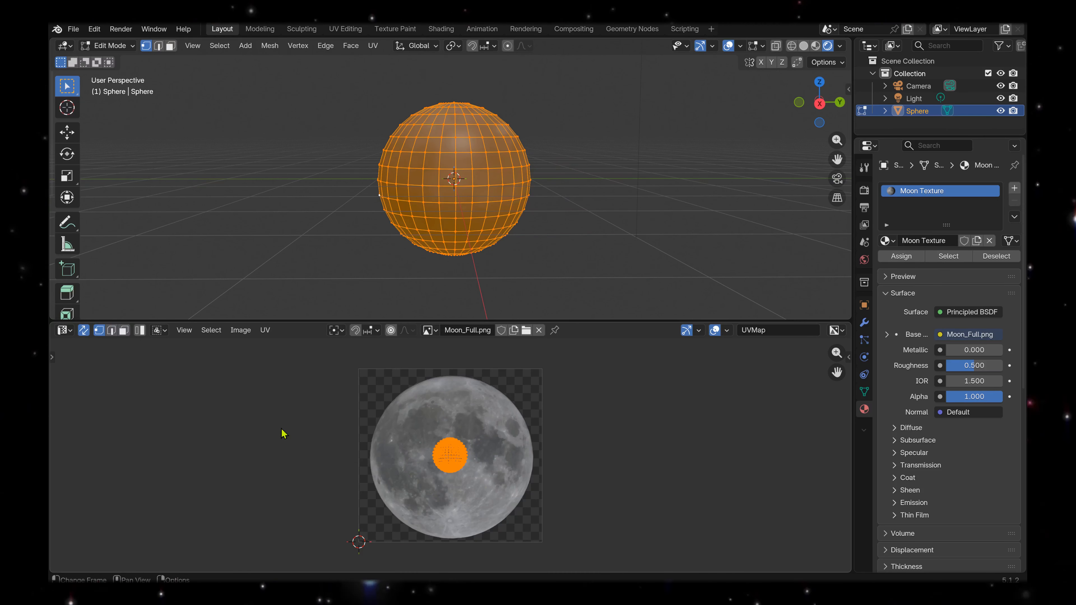
pyautogui.hotkey('alt', 'a')
pyautogui.press('a')
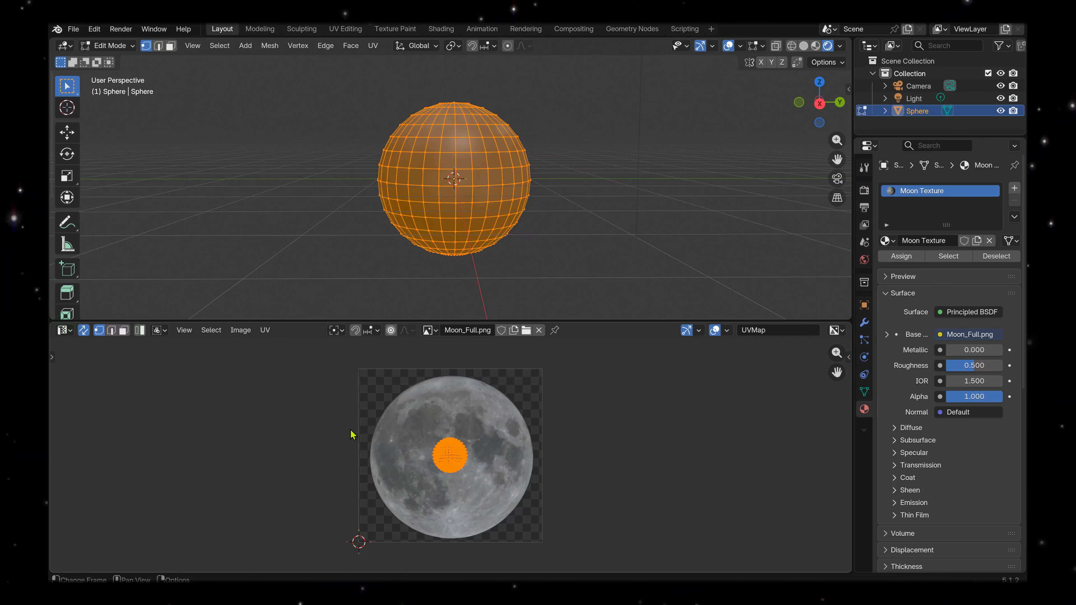
pyautogui.press('s')
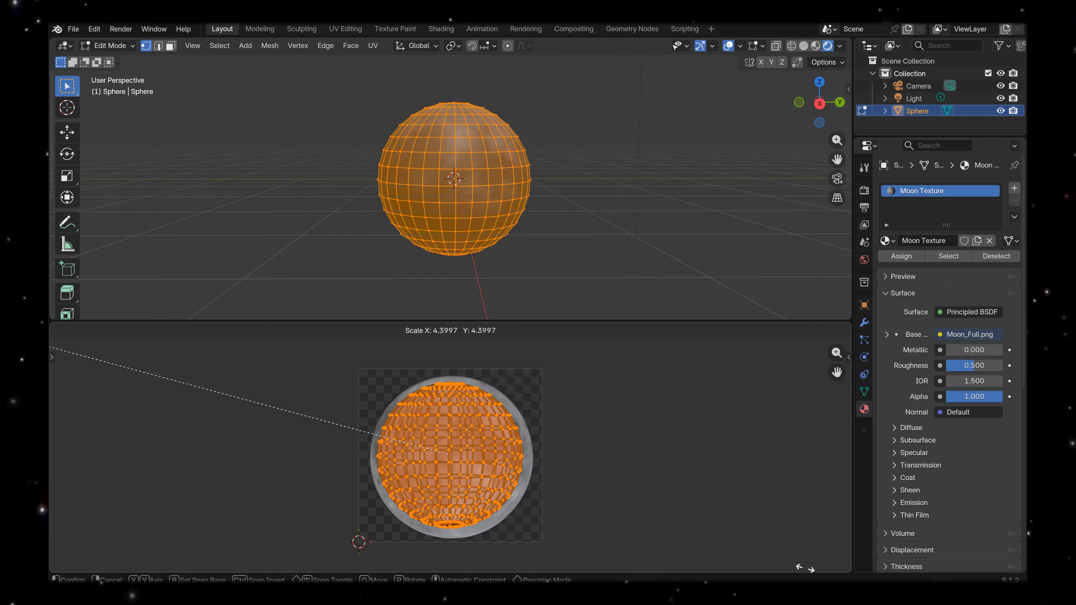
pyautogui.click(765, 553)
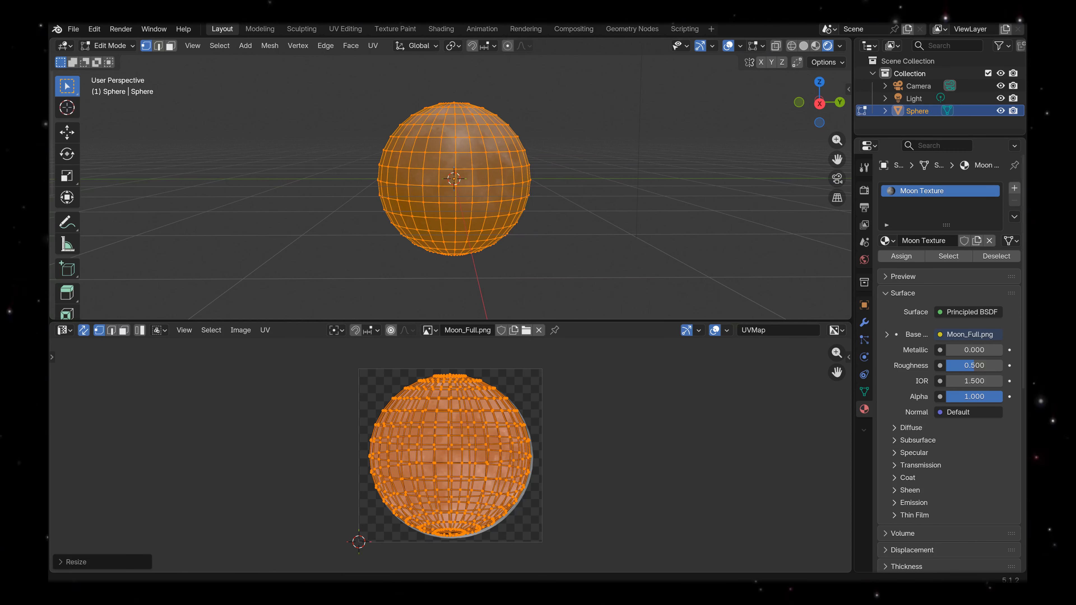
# Move the UVs about 0.007 in X and -0.019 in Y onto the moon disc and return the sphere to Object Mode.
pyautogui.press('g')
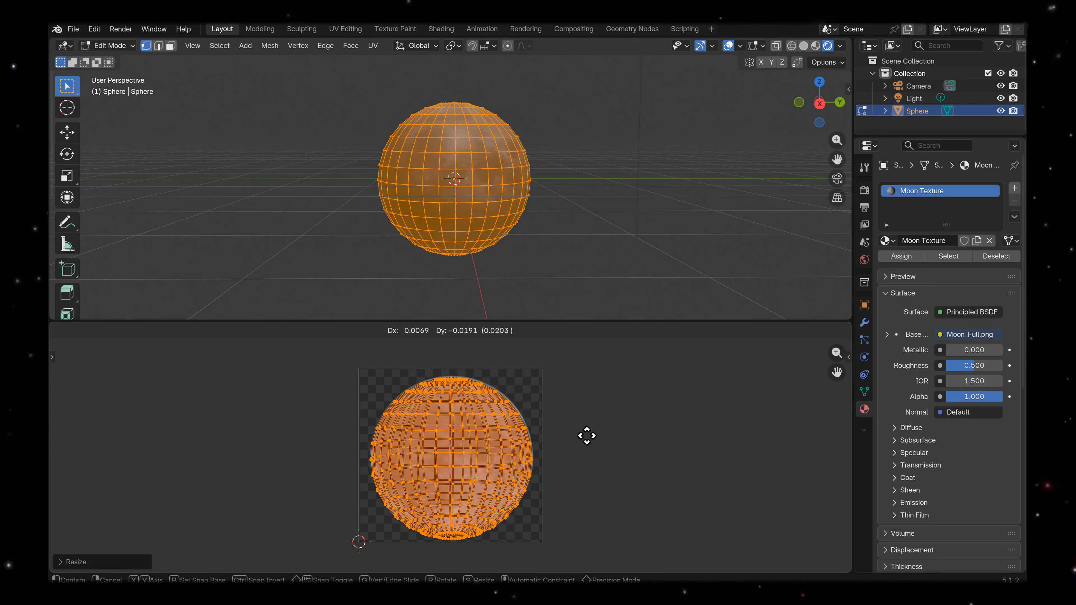
pyautogui.click(589, 435)
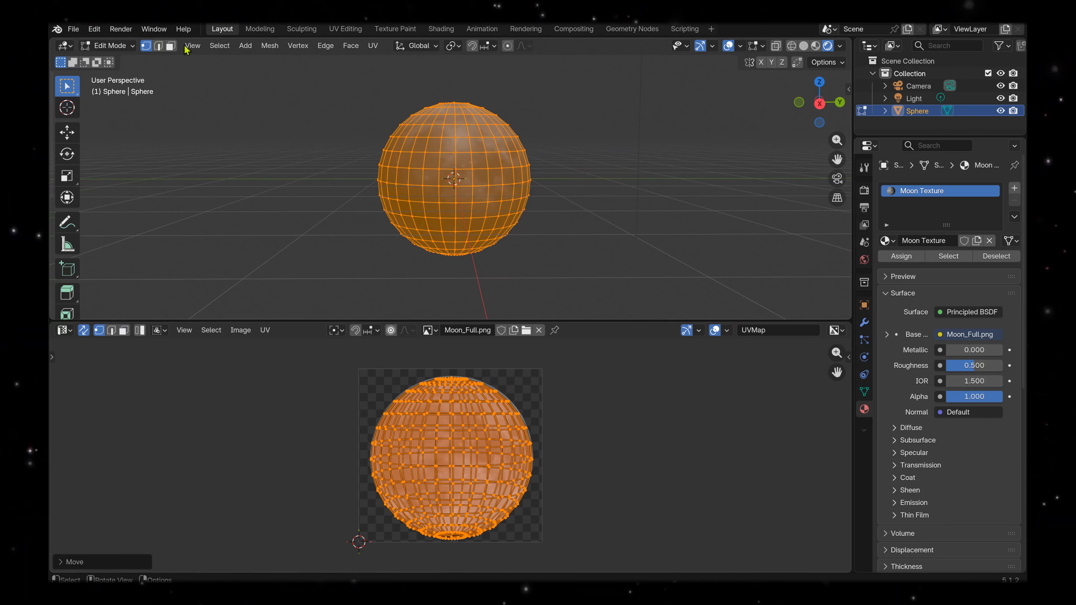
pyautogui.click(110, 45)
pyautogui.click(112, 61)
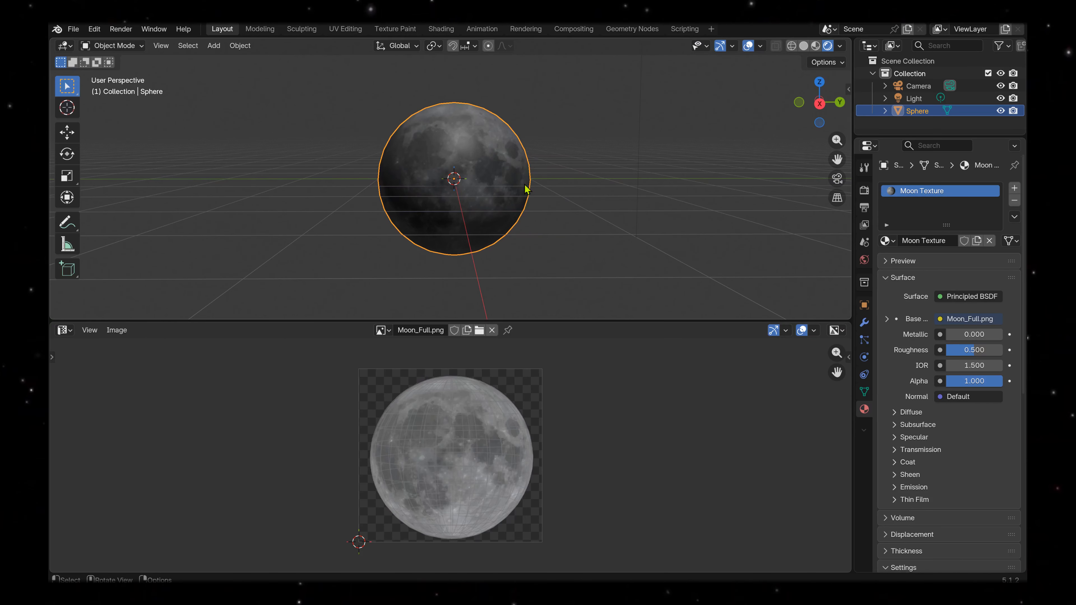
pyautogui.scroll(2, 524, 191)
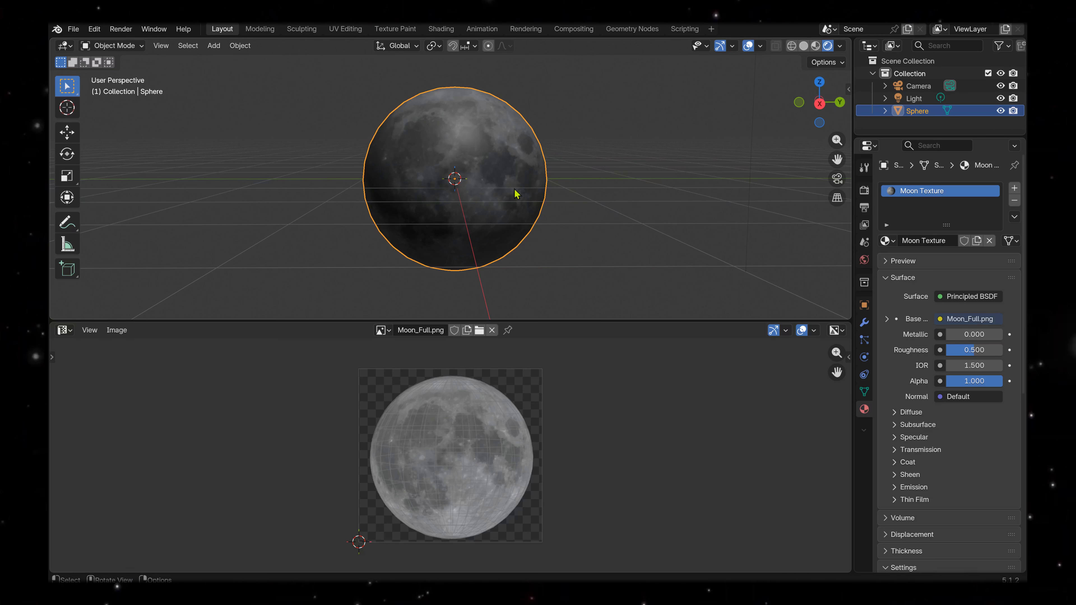
# Rotate the sphere's UVs about 20° clockwise in Edit Mode and return to Object Mode.
pyautogui.click(113, 46)
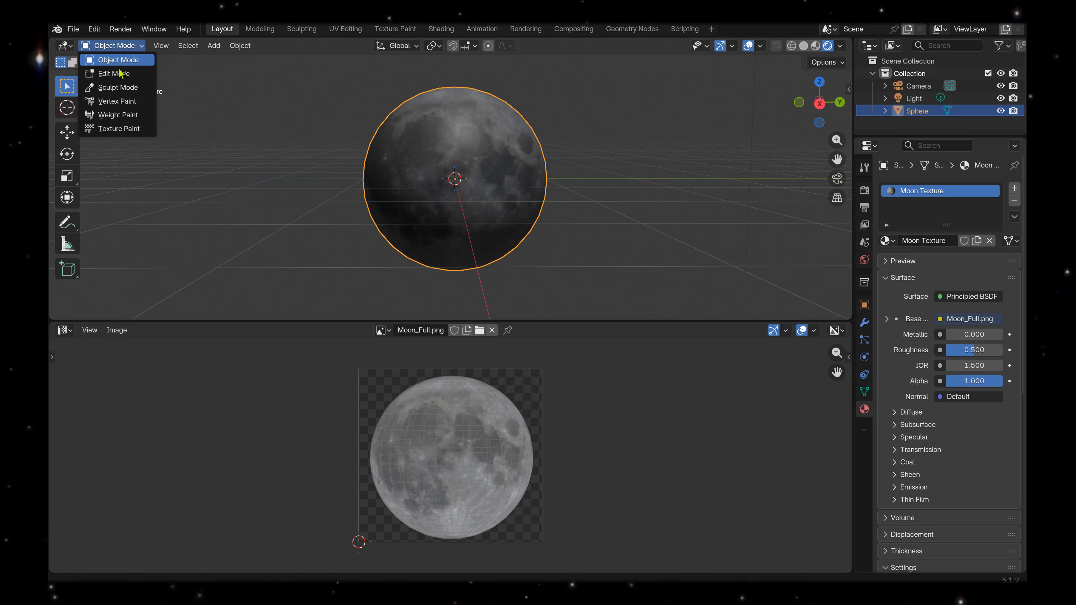
pyautogui.click(121, 74)
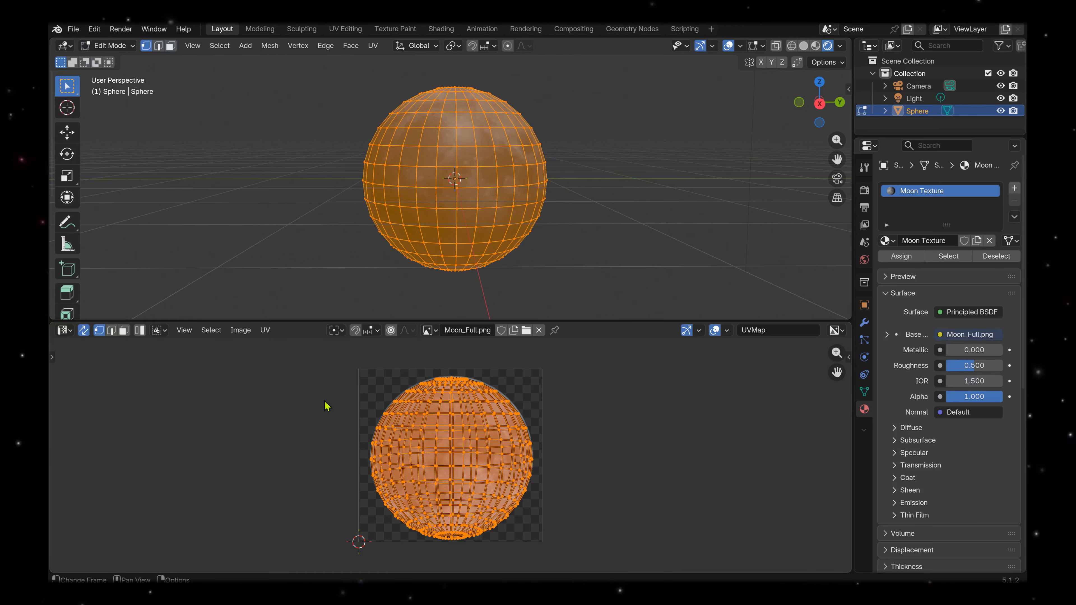
pyautogui.press('r')
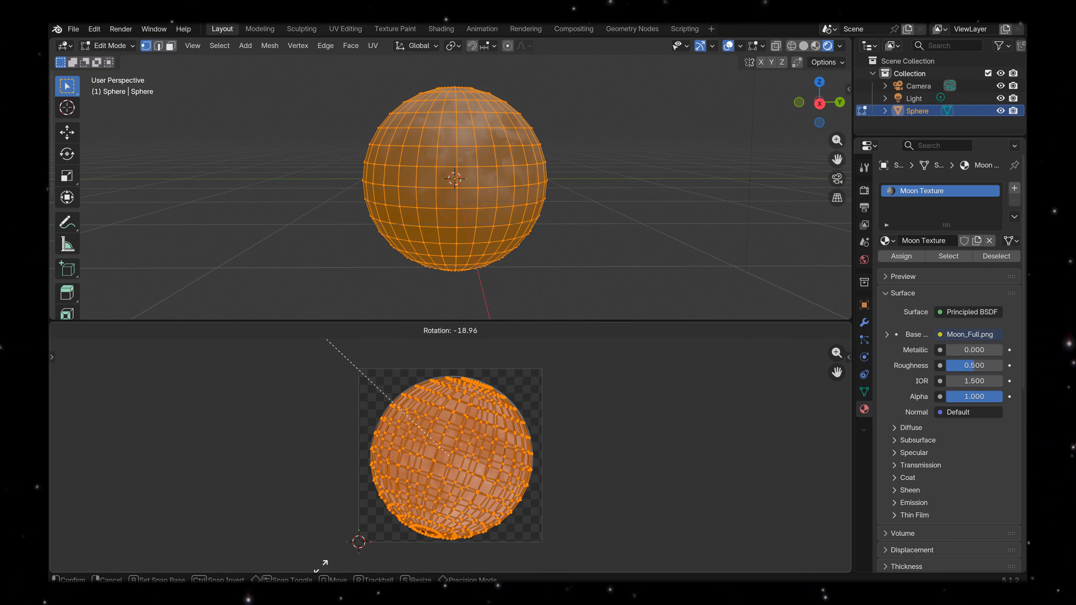
pyautogui.click(336, 568)
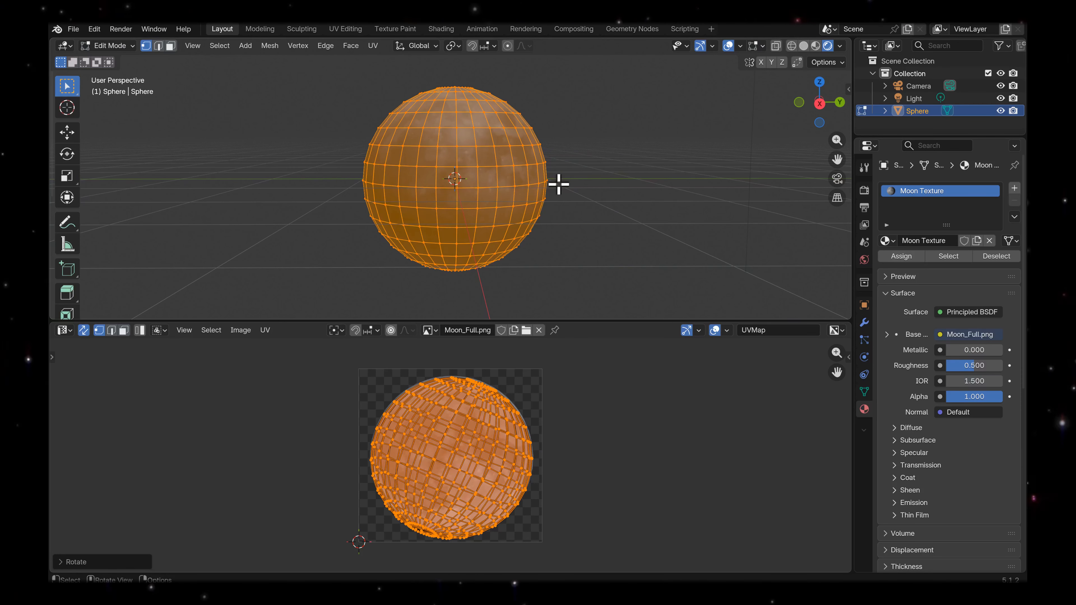
pyautogui.click(129, 46)
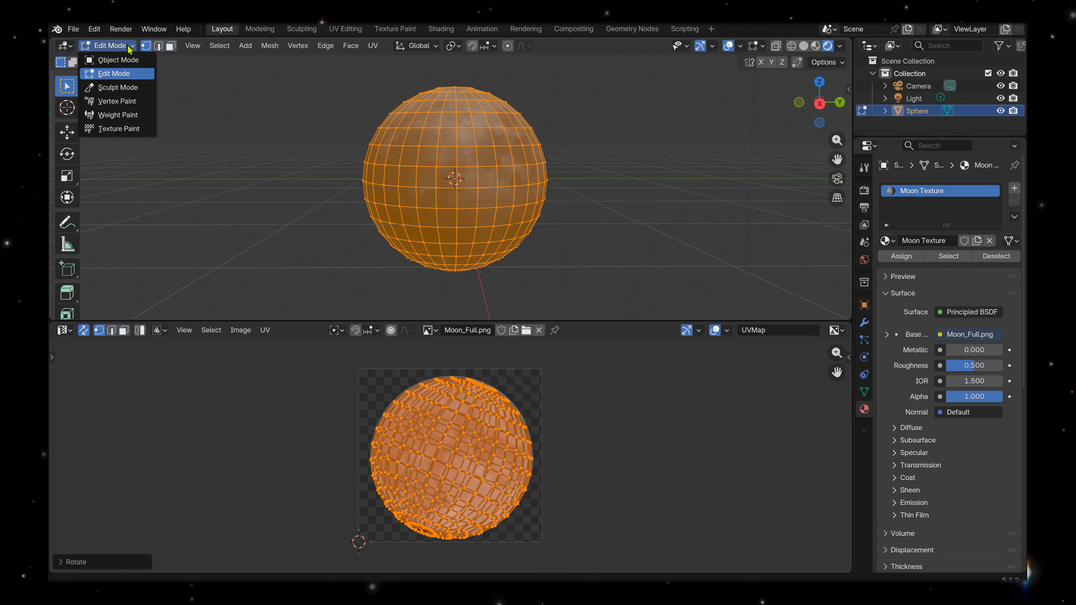
pyautogui.click(123, 61)
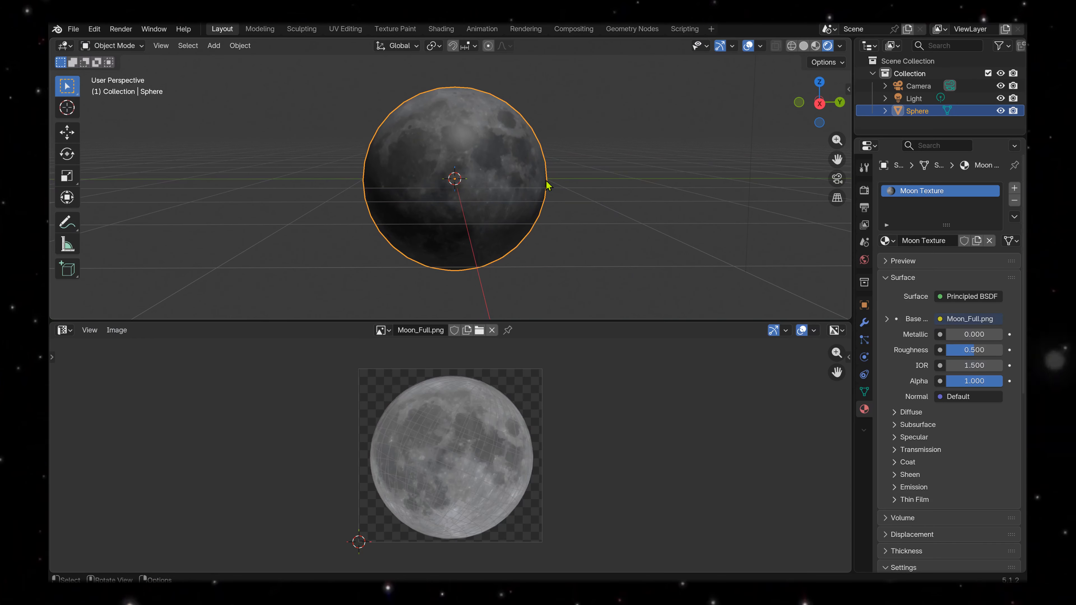
pyautogui.scroll(-2, 547, 185)
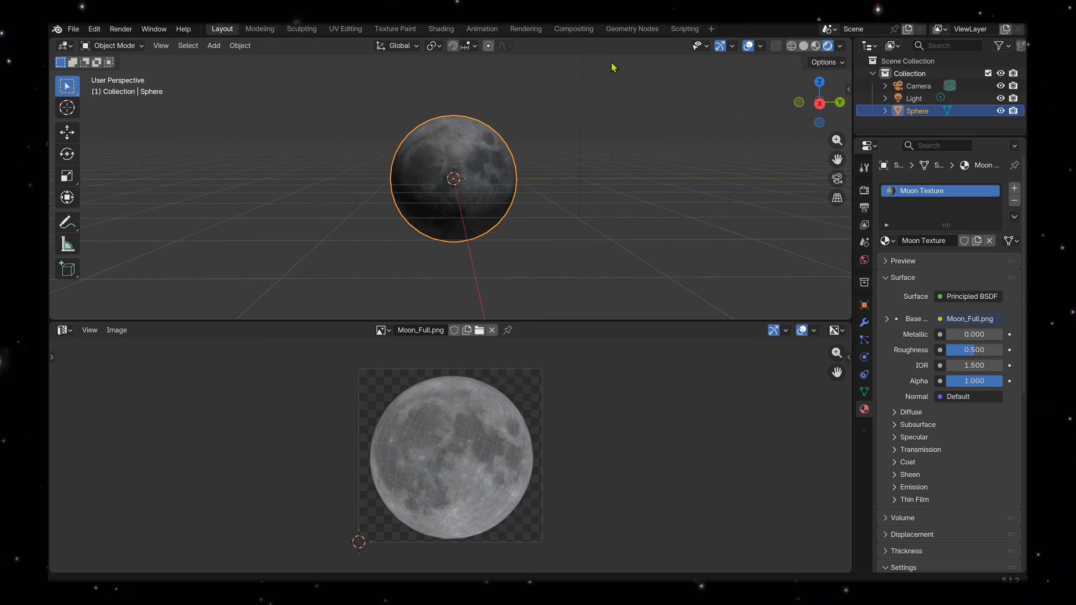
# Delete the scene's default point light and add a Sun light in its place.
pyautogui.click(914, 100)
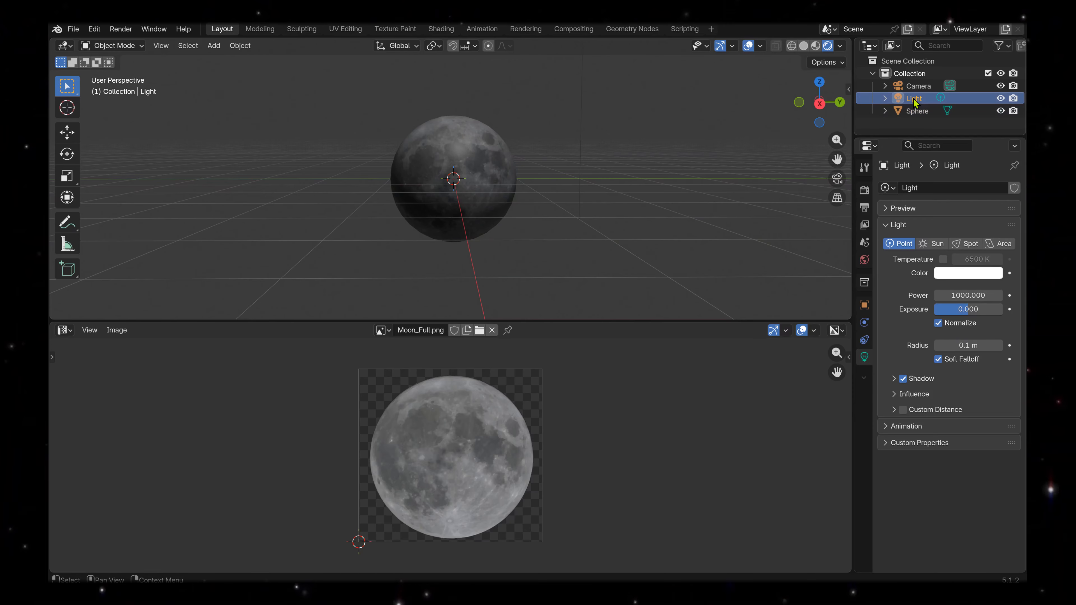
pyautogui.press('Delete')
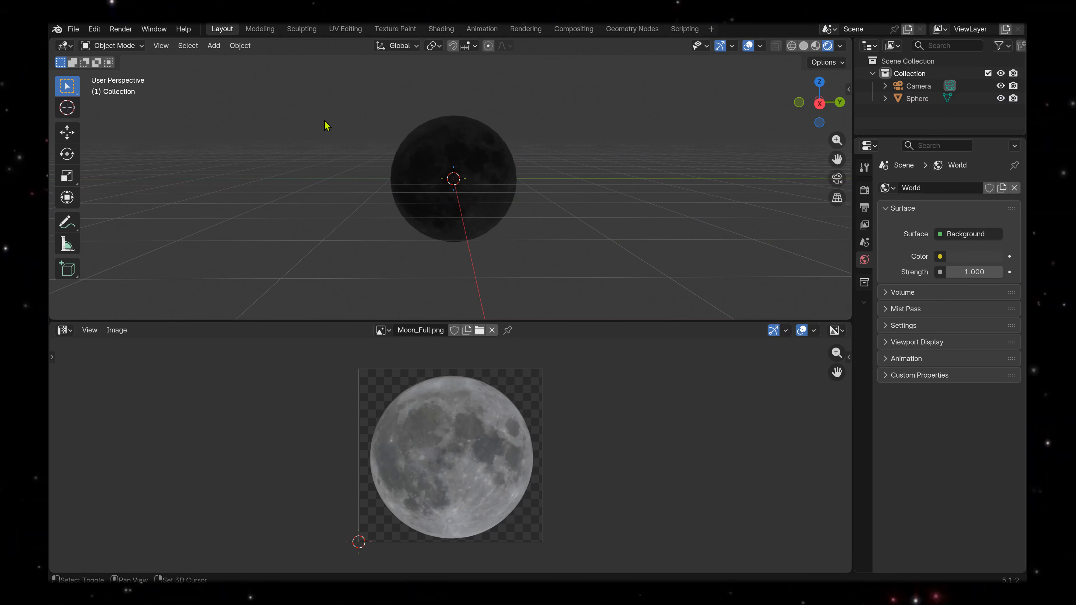
pyautogui.hotkey('shift', 'a')
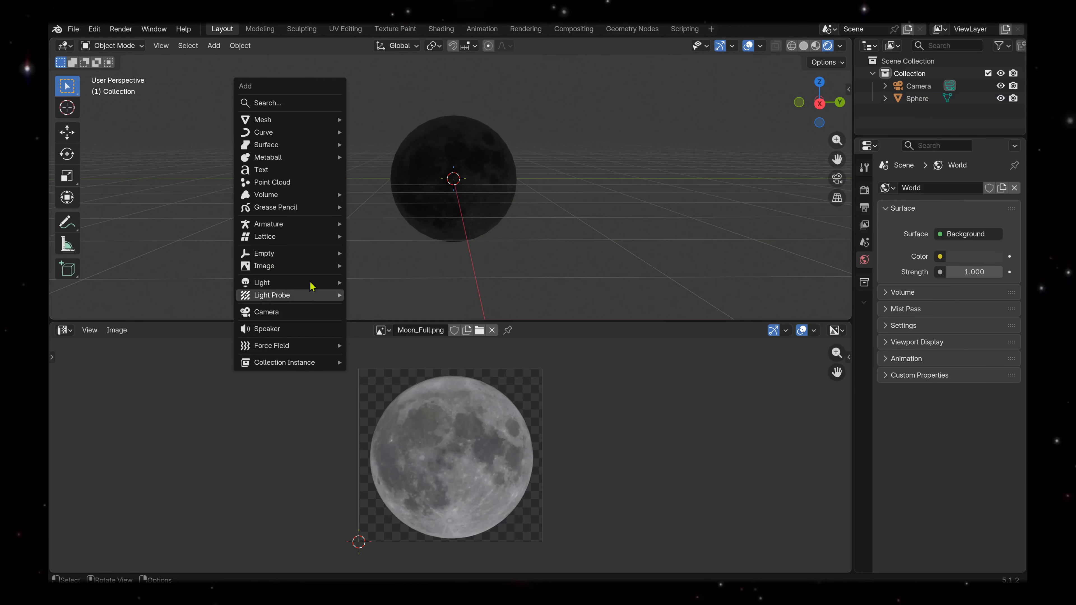
pyautogui.moveTo(322, 282)
pyautogui.click(370, 296)
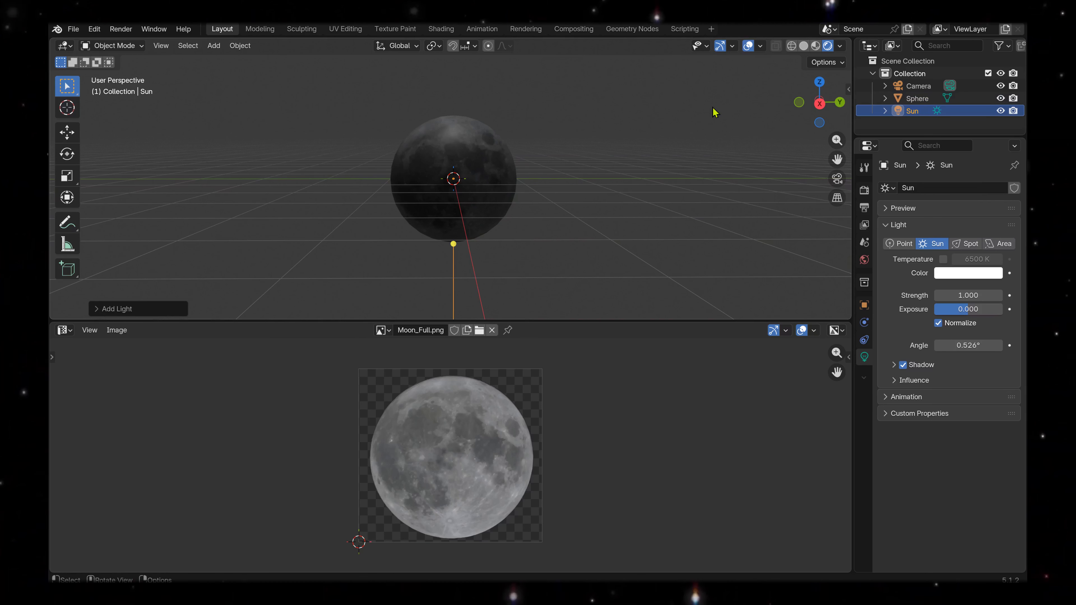
# Rotate the Sun to X -272°, Y 23° and Z -199° so it lights the moon from one side.
pyautogui.click(846, 91)
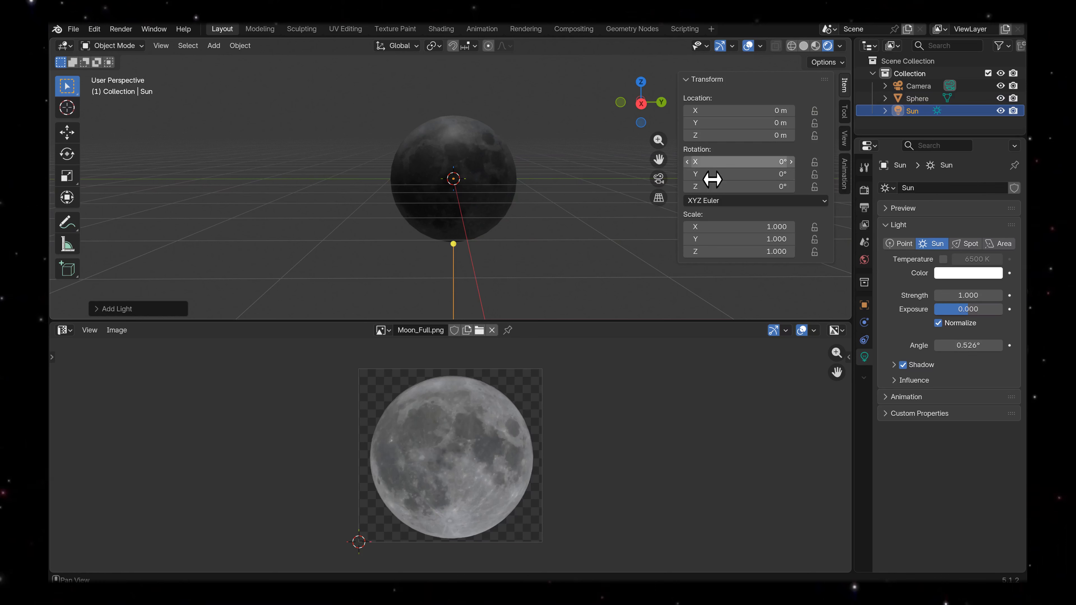
pyautogui.moveTo(711, 166); pyautogui.dragTo(674, 174)
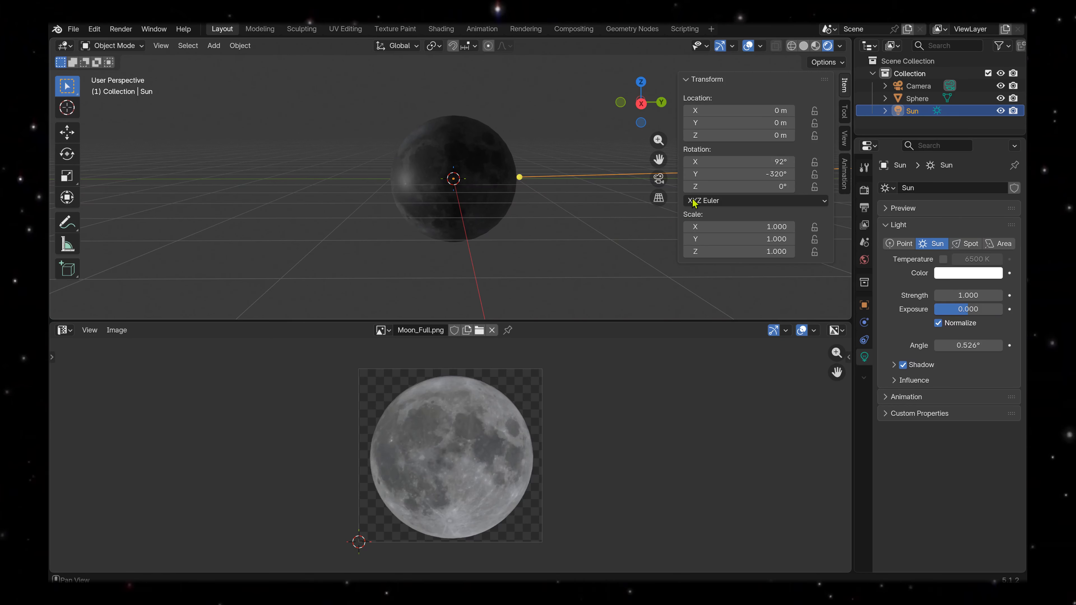
pyautogui.moveTo(719, 161)
pyautogui.mouseDown()
pyautogui.moveTo(676, 161)
pyautogui.moveTo(703, 161)
pyautogui.mouseUp()
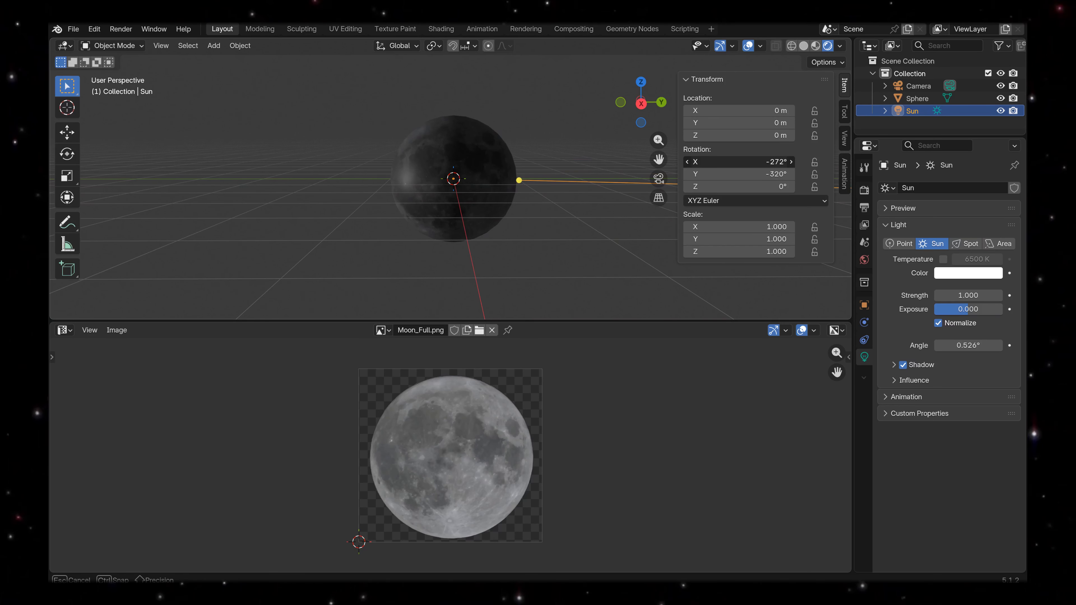
pyautogui.moveTo(703, 161); pyautogui.dragTo(754, 187)
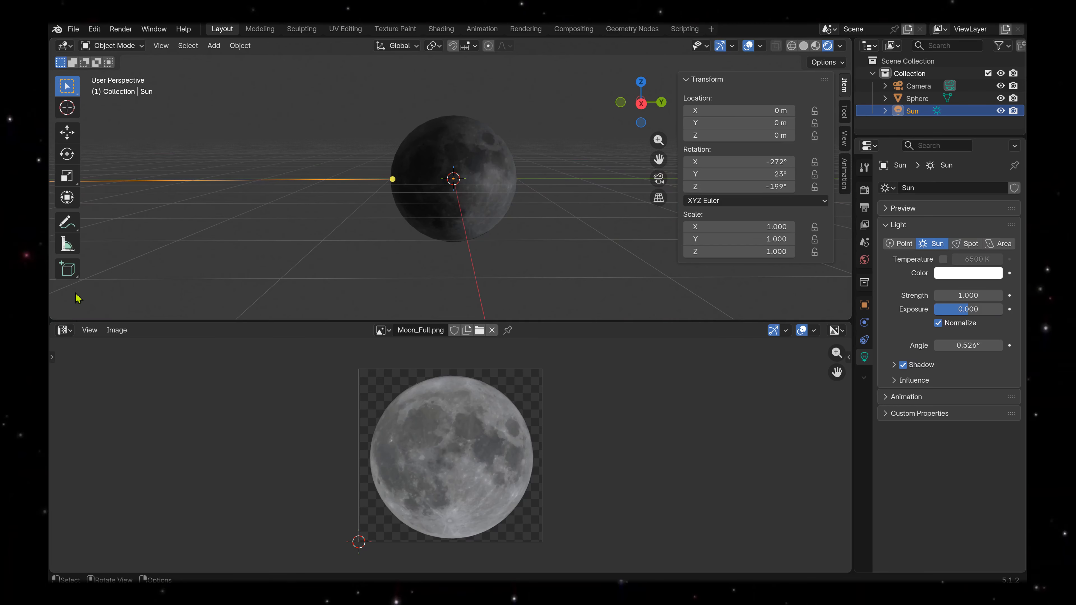
# Show the World shader nodes in place of the UV Editor and set the Background strength to 0.000.
pyautogui.click(64, 329)
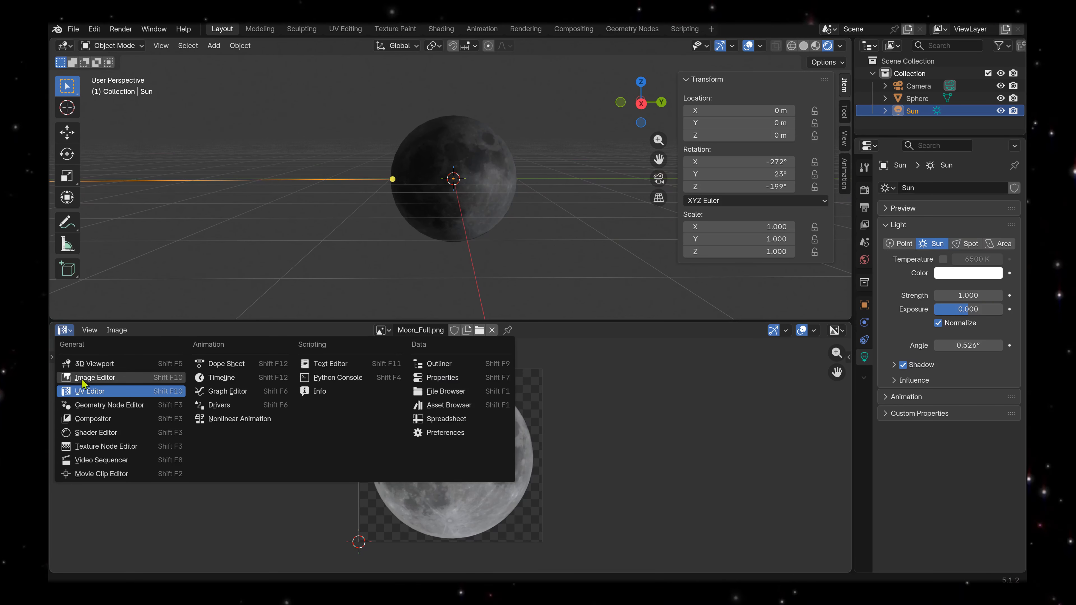
pyautogui.click(94, 432)
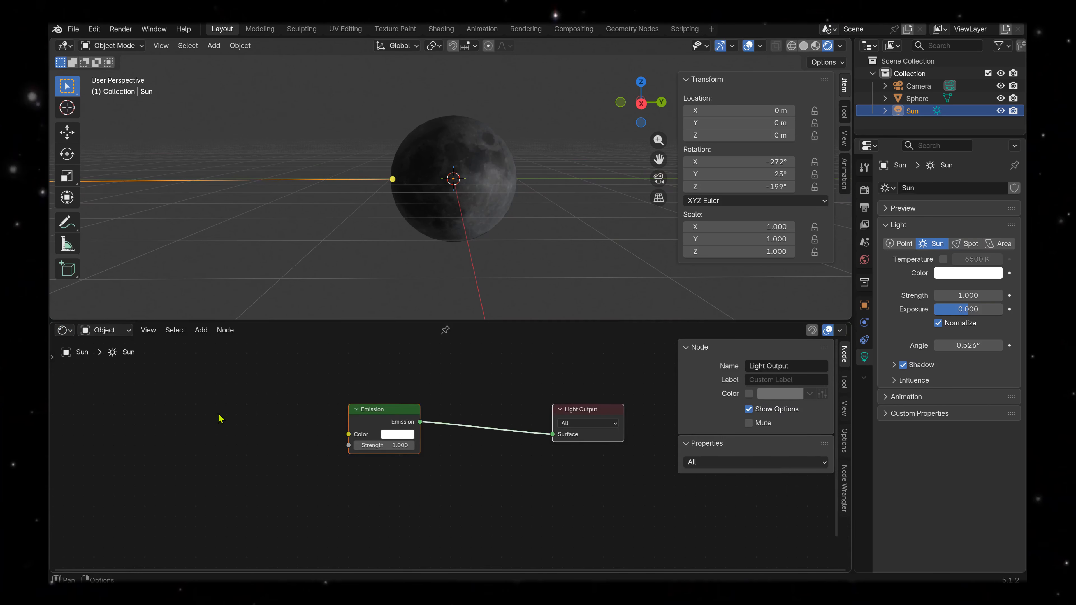
pyautogui.click(111, 333)
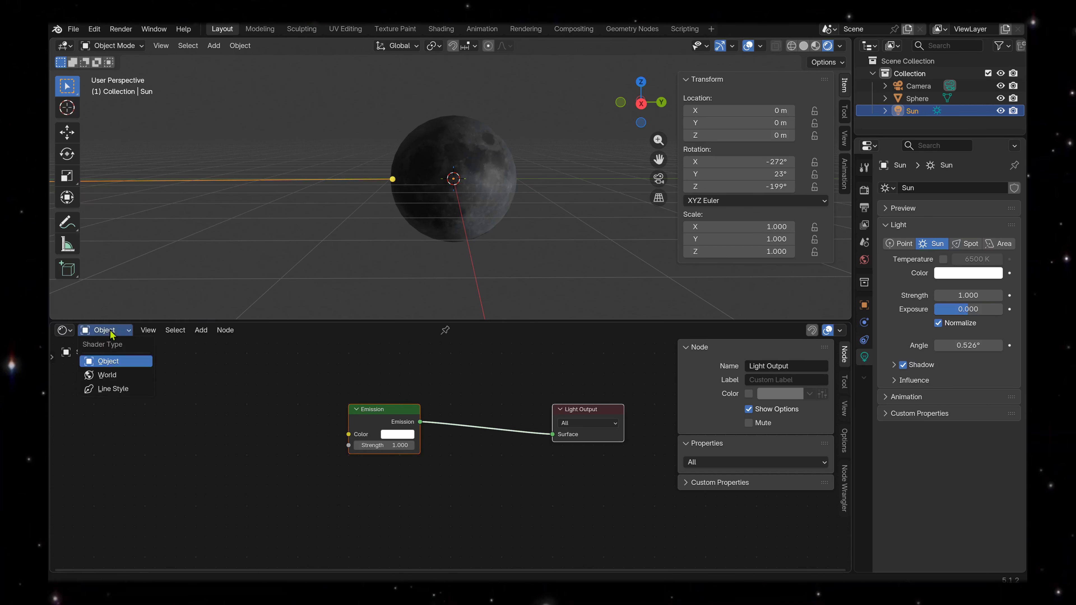
pyautogui.click(107, 375)
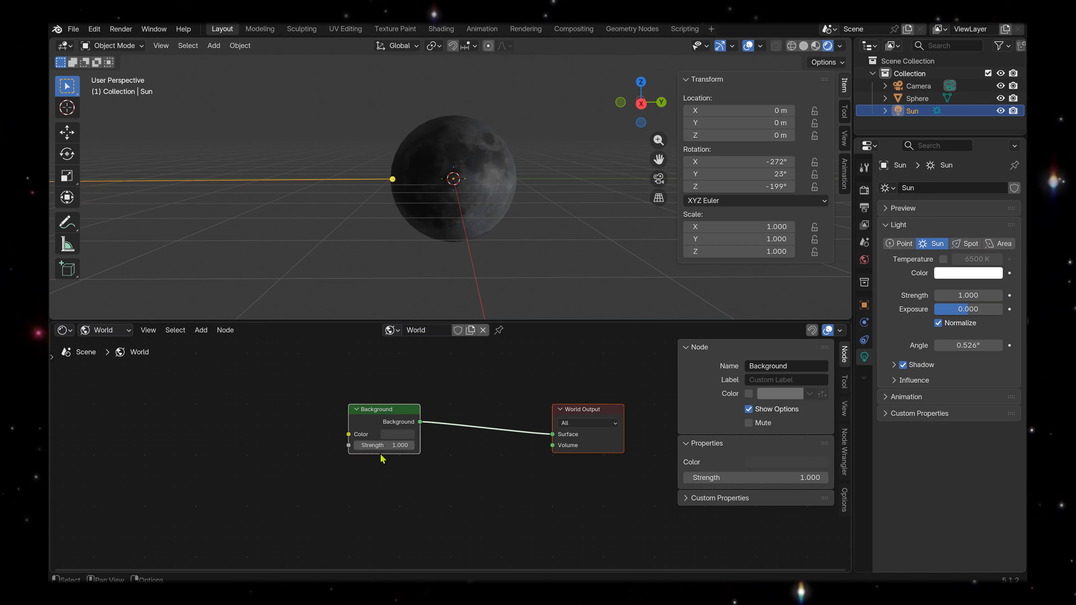
pyautogui.moveTo(388, 449)
pyautogui.mouseDown()
pyautogui.moveTo(364, 450)
pyautogui.moveTo(387, 451)
pyautogui.mouseUp()
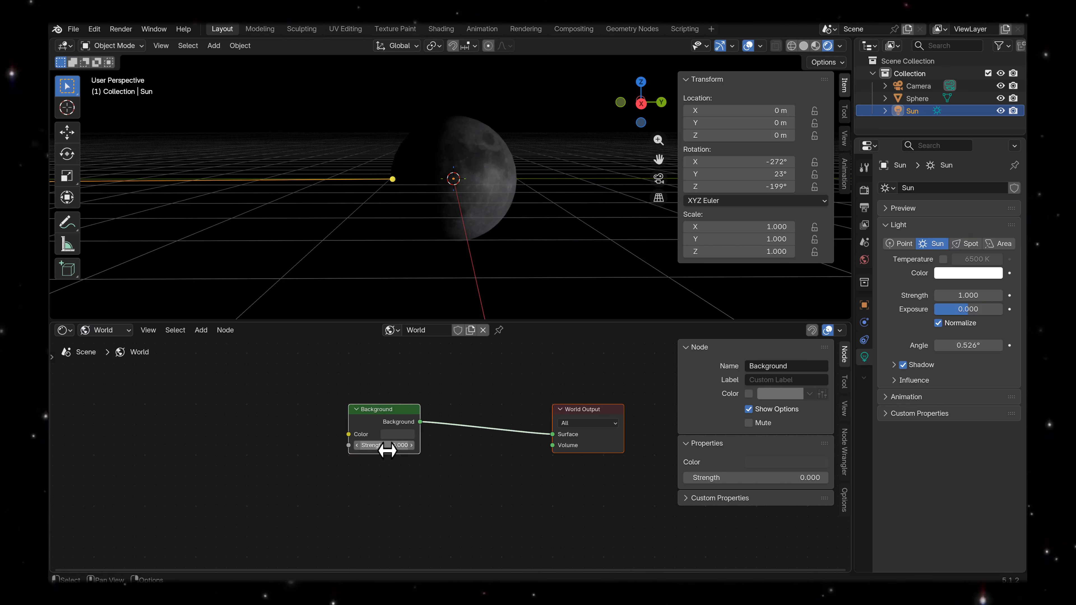
pyautogui.click(64, 331)
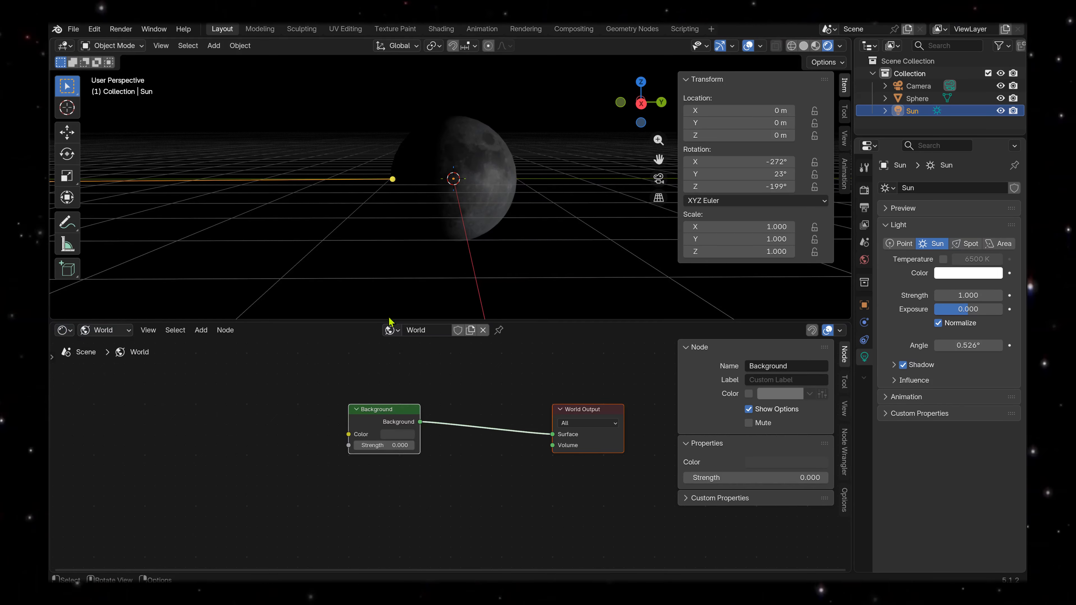
# Enlarge the 3D viewport and set the Sun's Z rotation to -236°.
pyautogui.moveTo(384, 320); pyautogui.dragTo(386, 492)
pyautogui.moveTo(528, 352); pyautogui.dragTo(721, 250, button='middle')
pyautogui.moveTo(716, 187); pyautogui.dragTo(599, 229)
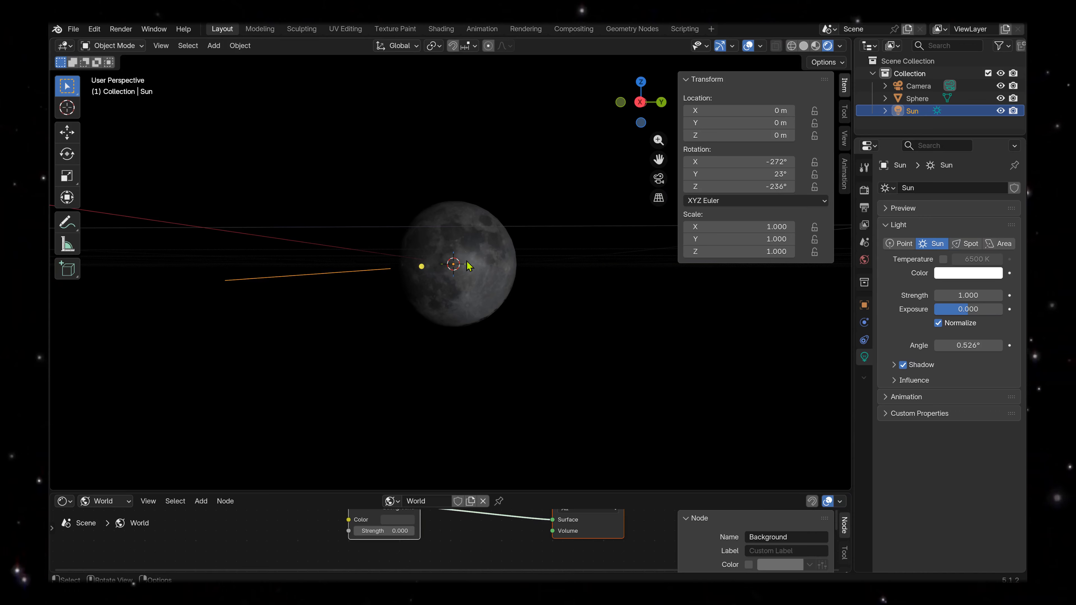
# Set the roughness of the sphere's Moon Texture material to 1.000.
pyautogui.click(917, 98)
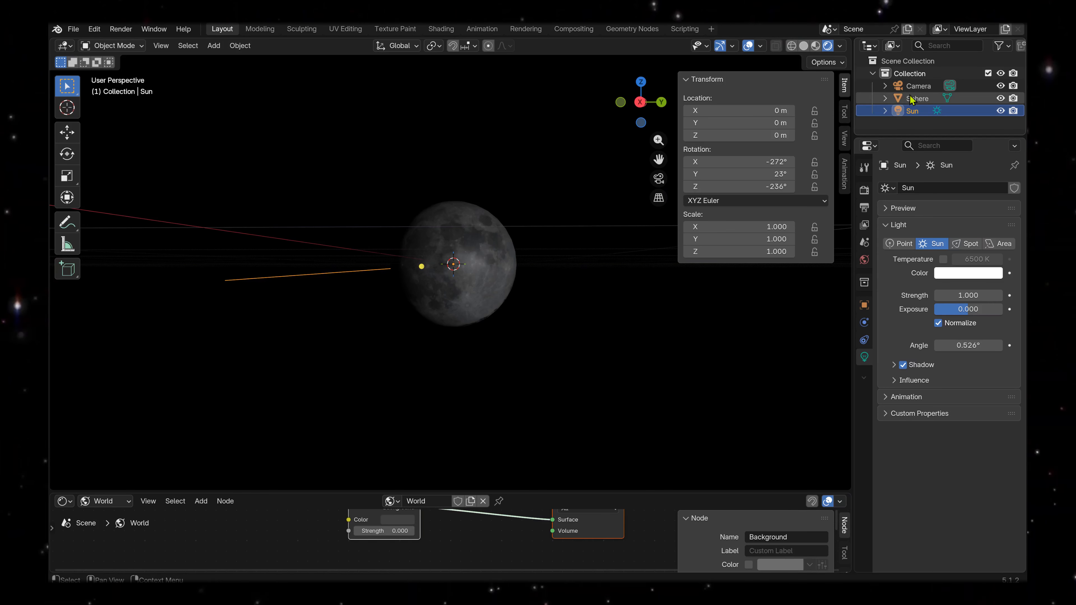
pyautogui.click(864, 409)
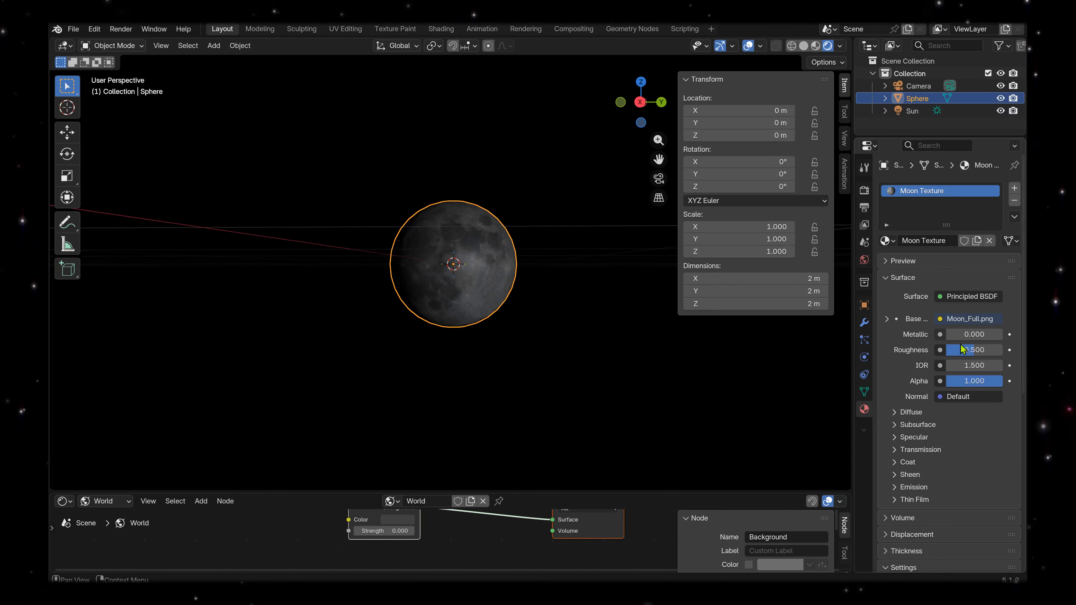
pyautogui.moveTo(973, 354); pyautogui.dragTo(957, 354)
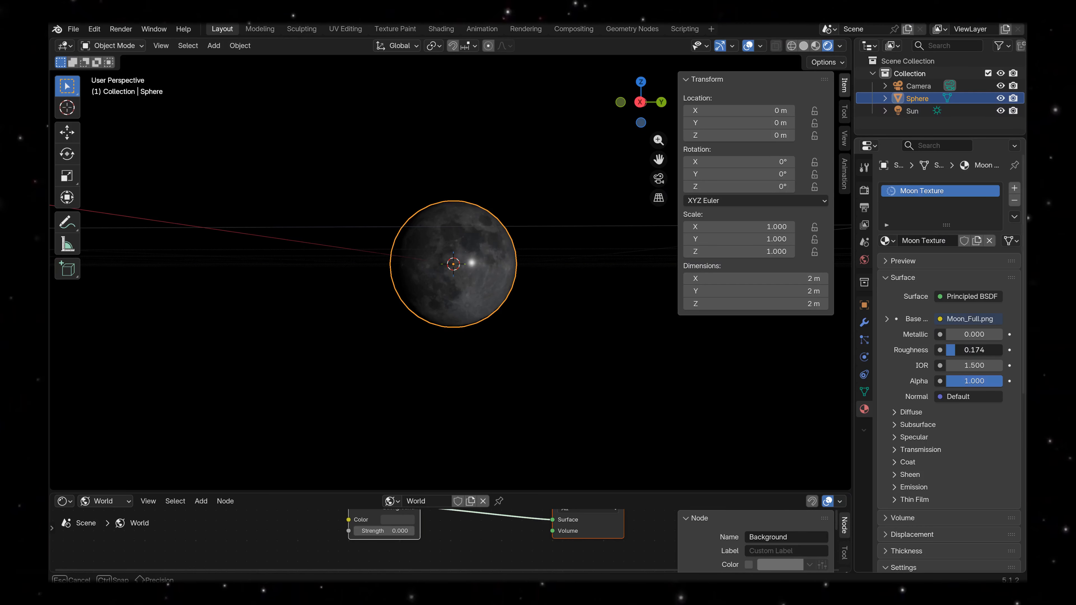
pyautogui.moveTo(956, 355); pyautogui.dragTo(988, 351)
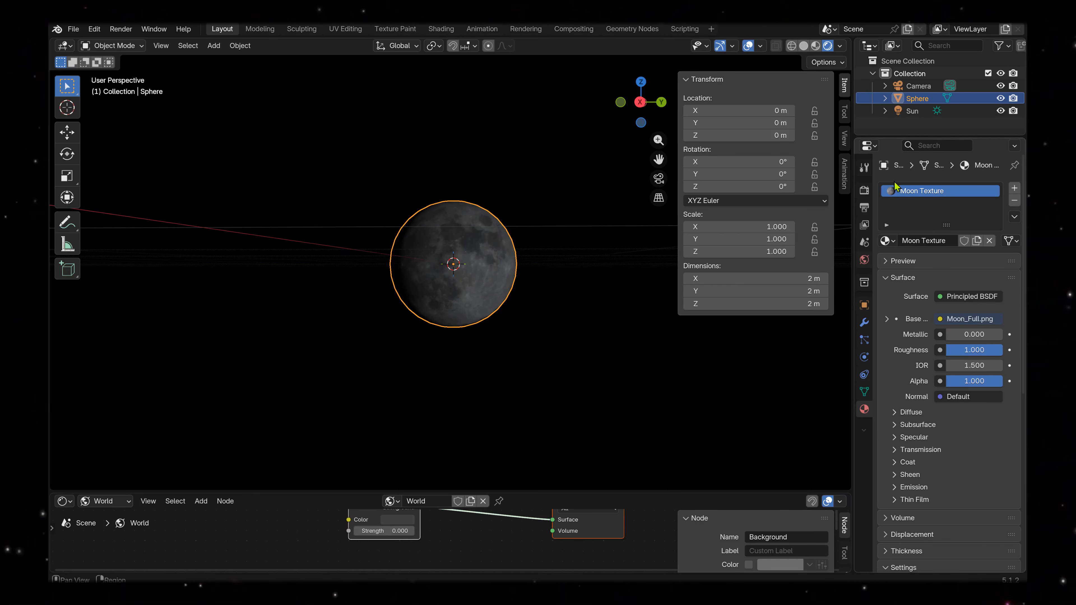
# Raise the Sun's strength to 3.670 and try yellow tints before giving its light a salmon-red colour.
pyautogui.click(913, 111)
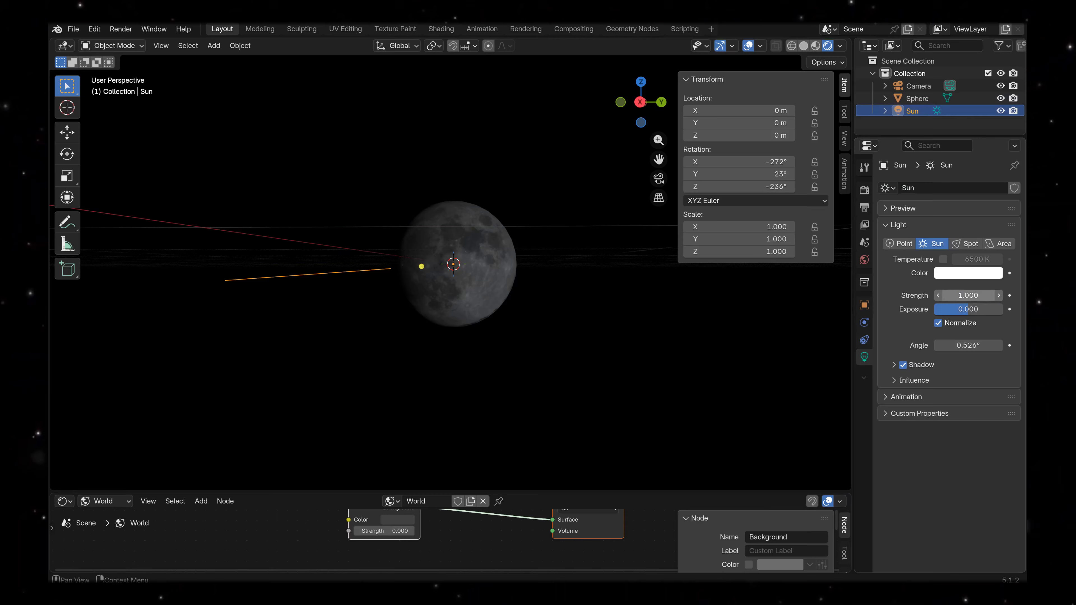
pyautogui.moveTo(968, 296)
pyautogui.mouseDown()
pyautogui.moveTo(998, 296)
pyautogui.moveTo(954, 298)
pyautogui.mouseUp()
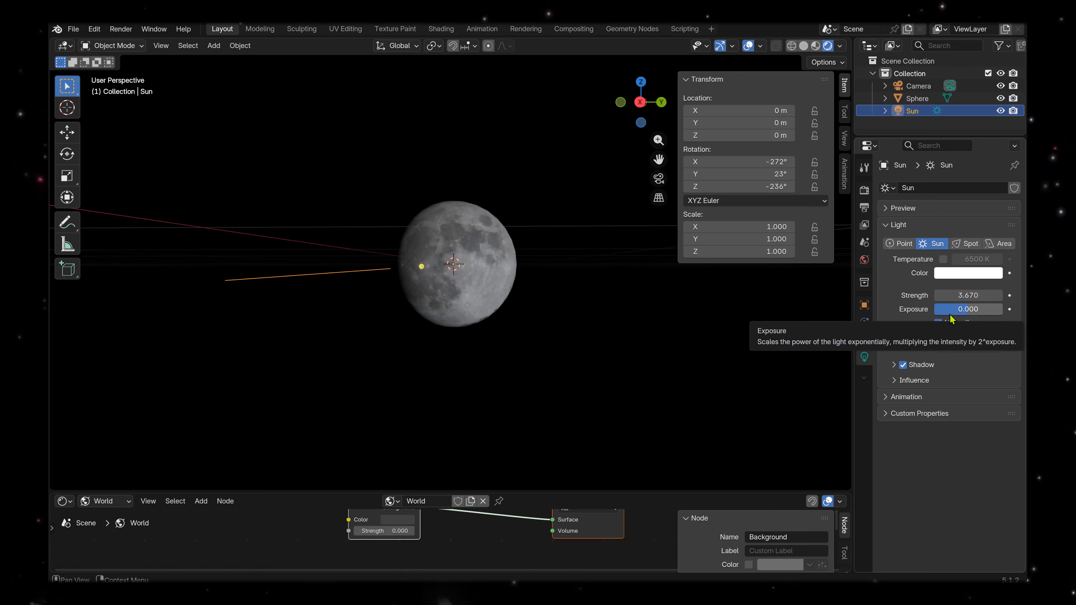
pyautogui.click(939, 277)
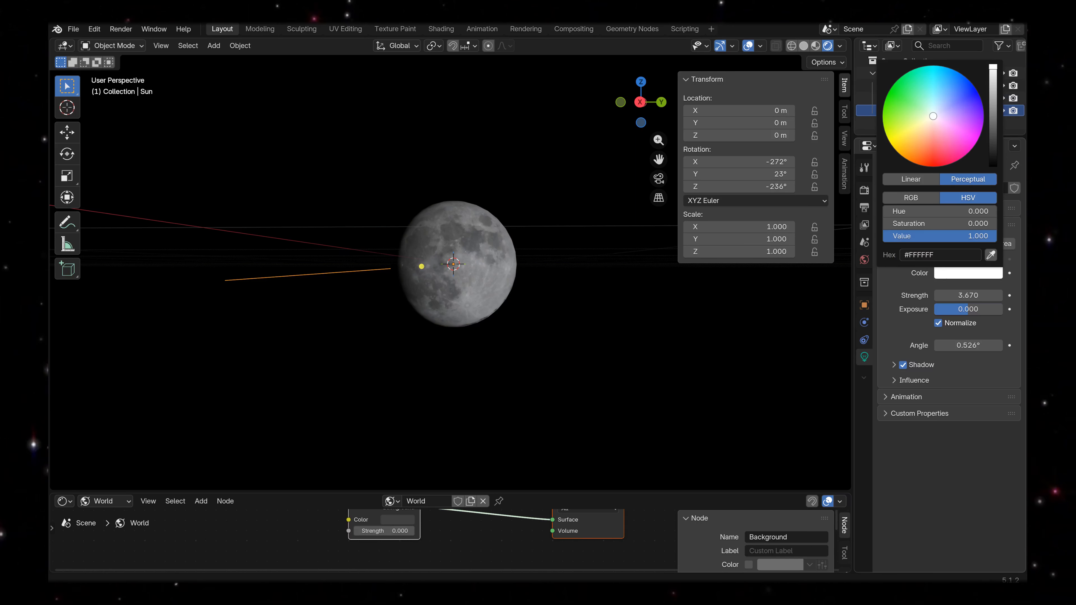
pyautogui.moveTo(929, 118)
pyautogui.mouseDown()
pyautogui.moveTo(895, 139)
pyautogui.moveTo(960, 142)
pyautogui.moveTo(948, 91)
pyautogui.moveTo(928, 154)
pyautogui.moveTo(908, 117)
pyautogui.moveTo(928, 94)
pyautogui.moveTo(911, 108)
pyautogui.moveTo(943, 95)
pyautogui.moveTo(911, 130)
pyautogui.moveTo(912, 120)
pyautogui.mouseUp()
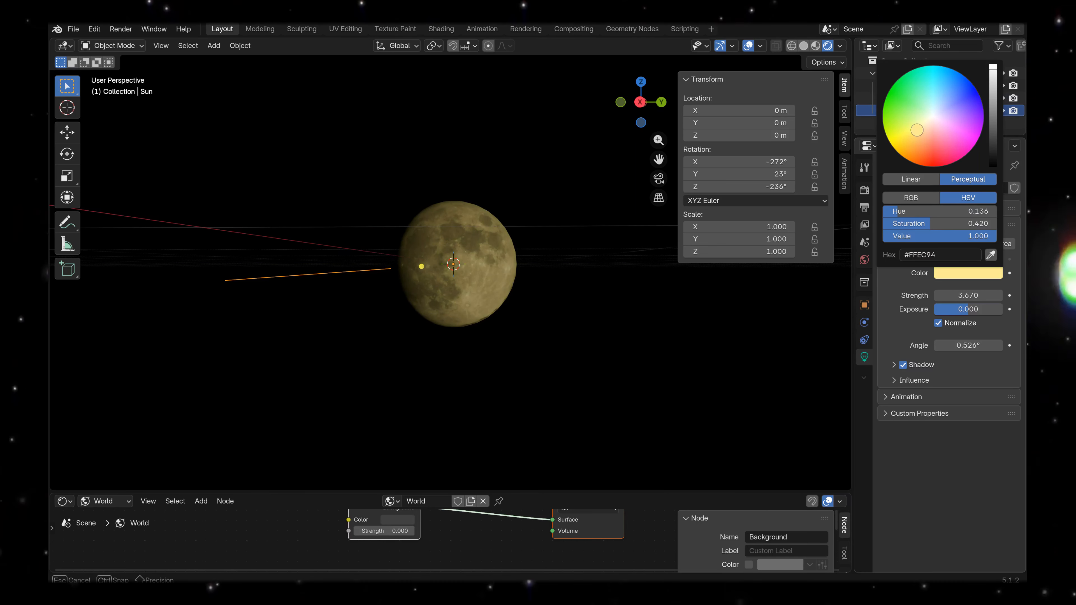
pyautogui.moveTo(913, 129); pyautogui.dragTo(925, 122)
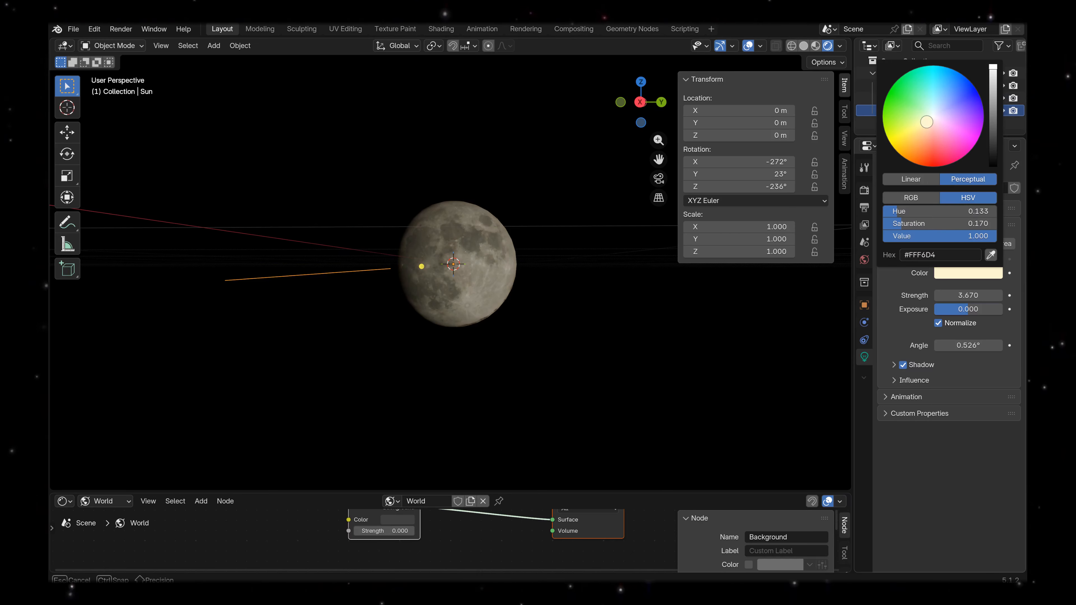
pyautogui.moveTo(926, 123); pyautogui.dragTo(930, 144)
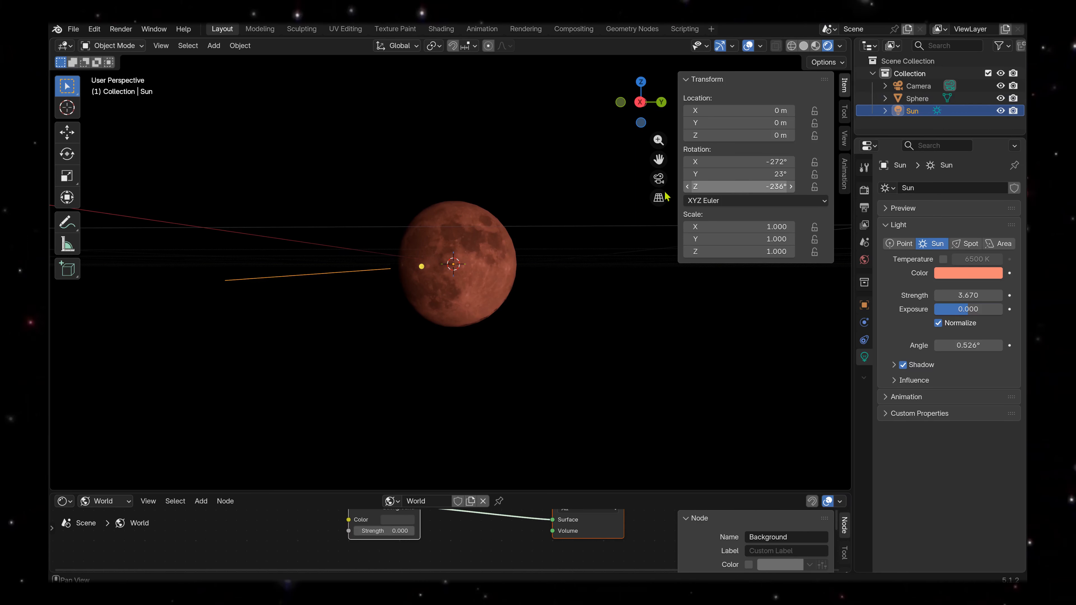
# Set the Sun's Z rotation to -310° and its strength to 2.760.
pyautogui.moveTo(720, 187); pyautogui.dragTo(693, 187)
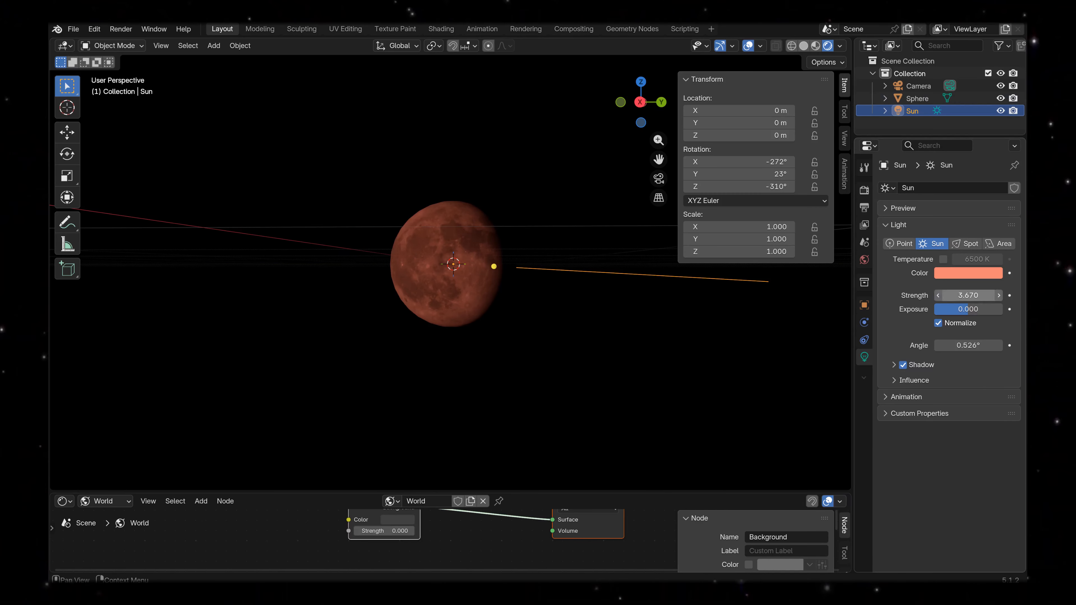
pyautogui.moveTo(968, 295)
pyautogui.mouseDown()
pyautogui.moveTo(955, 295)
pyautogui.moveTo(967, 276)
pyautogui.mouseUp()
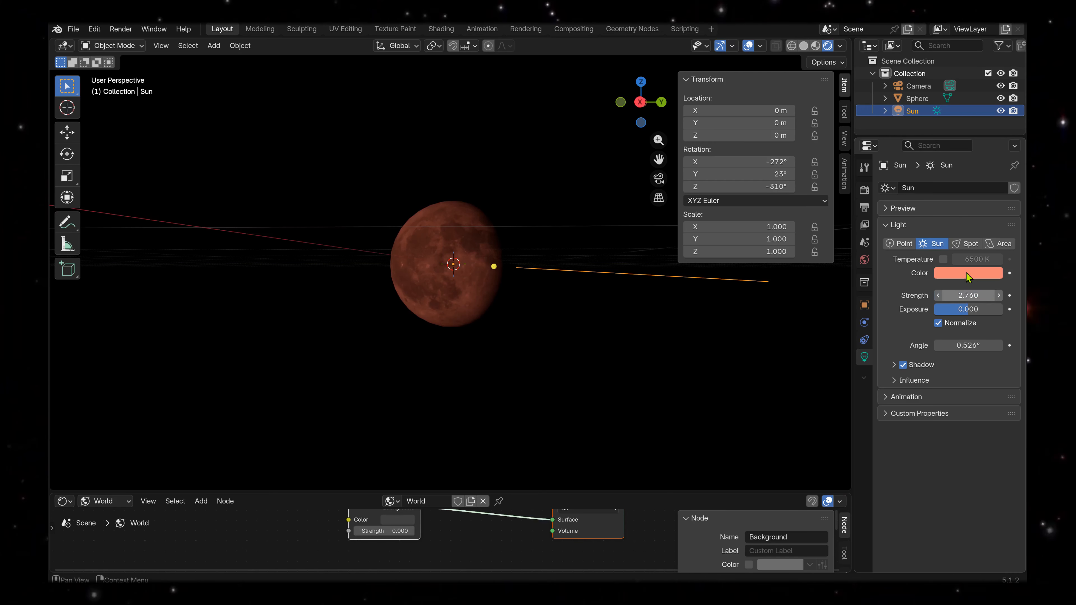
# Change the Sun's light colour to a pale cream and set its strength to 3.980.
pyautogui.click(967, 274)
pyautogui.moveTo(930, 143); pyautogui.dragTo(928, 117)
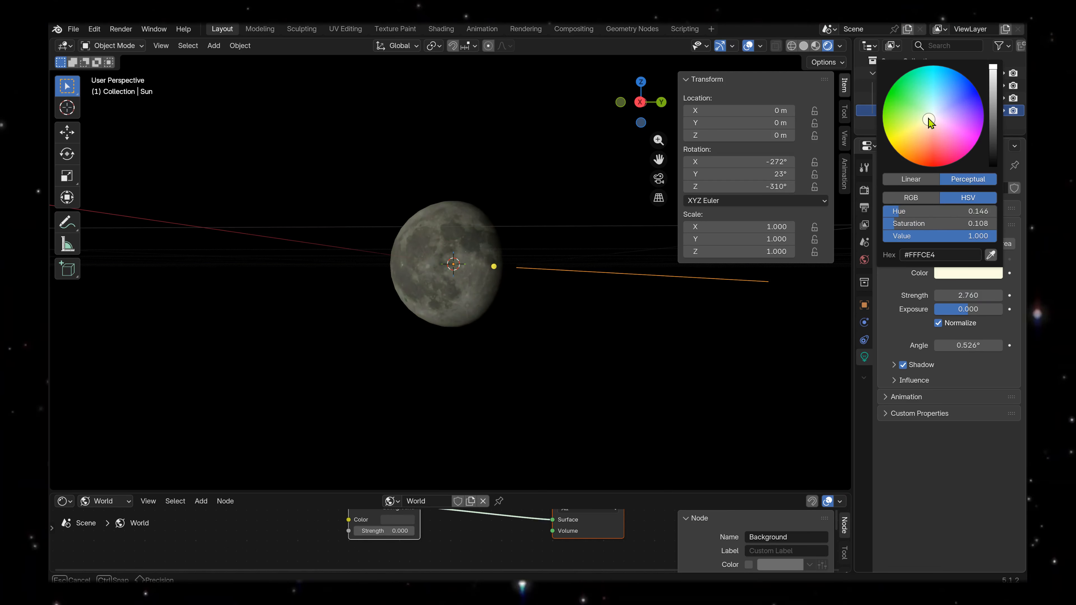
pyautogui.moveTo(949, 296); pyautogui.dragTo(978, 296)
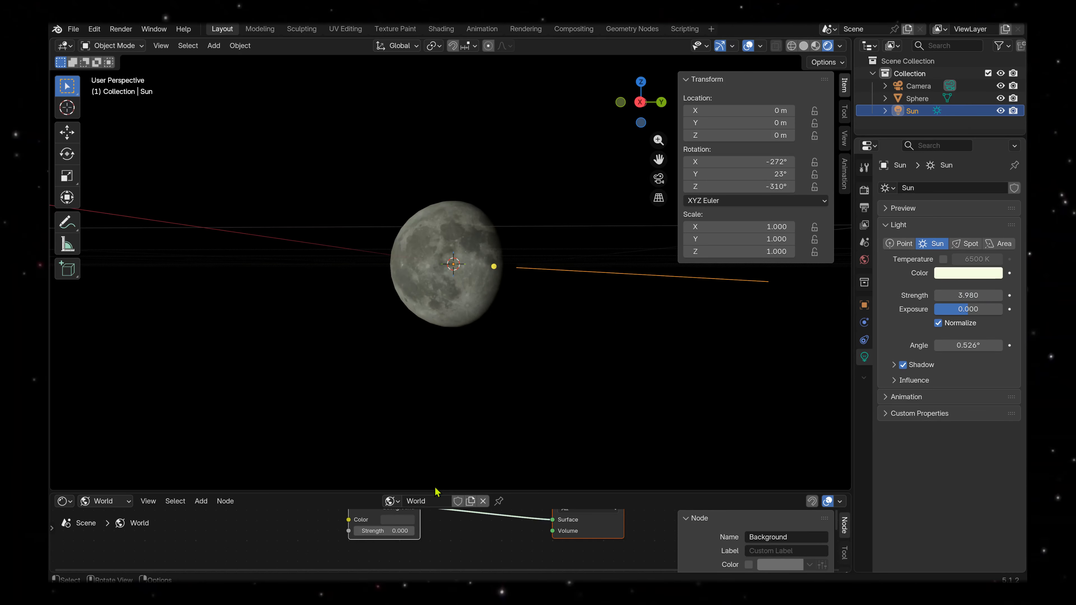
# Enlarge the lower editor area and switch it from the Shader Editor to the Timeline.
pyautogui.moveTo(437, 488); pyautogui.dragTo(447, 331)
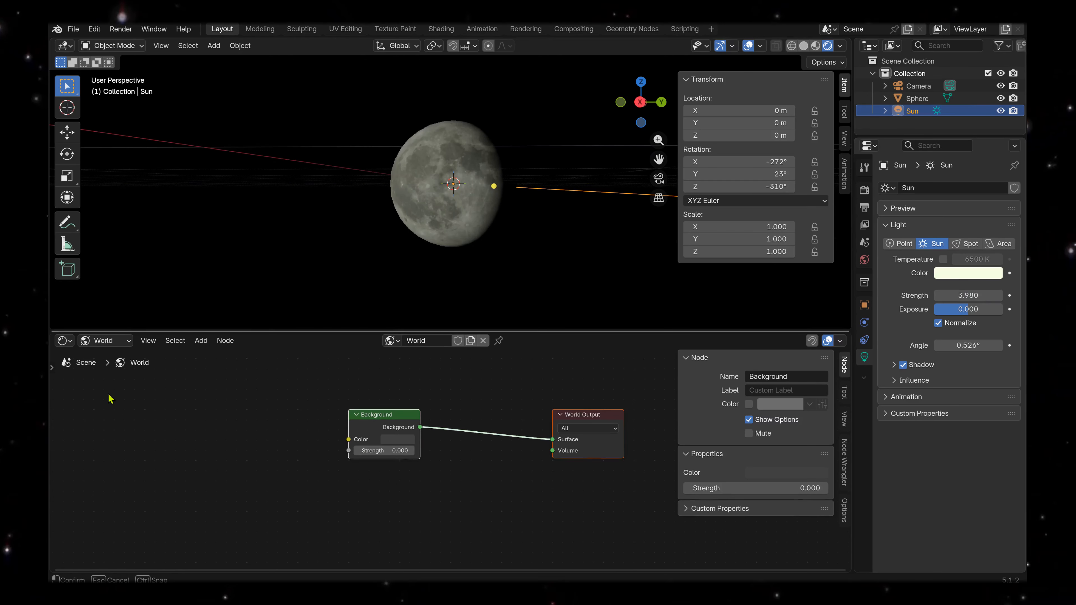
pyautogui.click(65, 341)
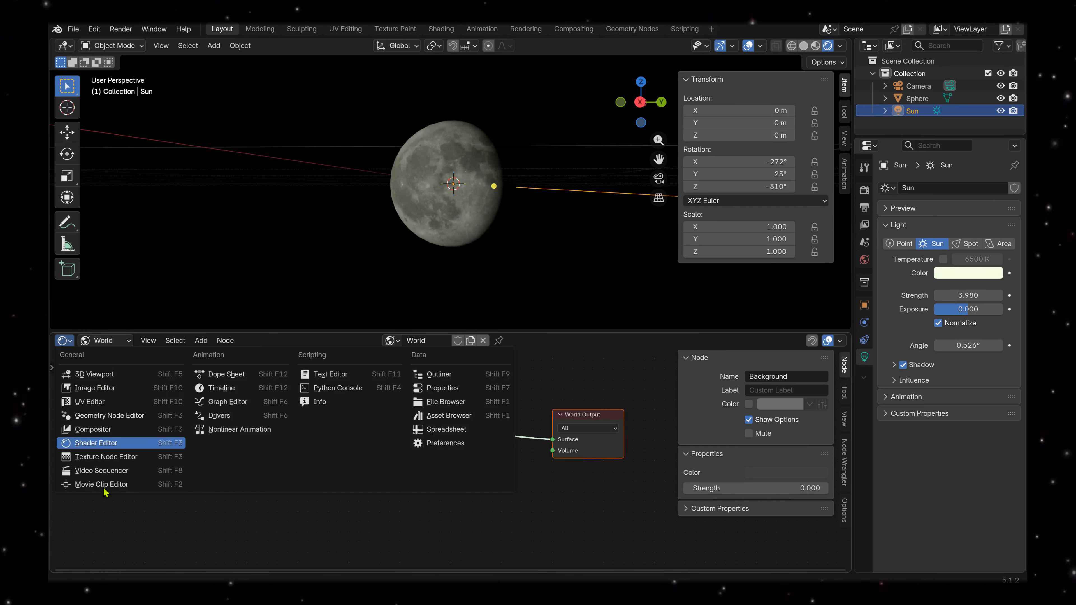
pyautogui.click(218, 389)
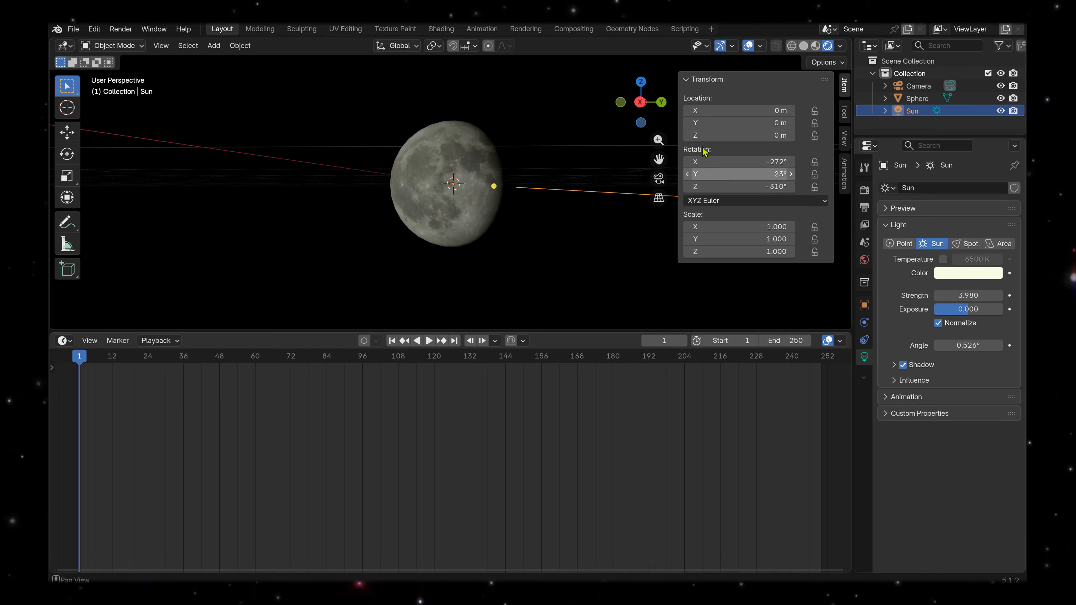
# Set the Sun's Z rotation to -96° and insert a rotation keyframe at frame 1.
pyautogui.moveTo(716, 181); pyautogui.dragTo(806, 181)
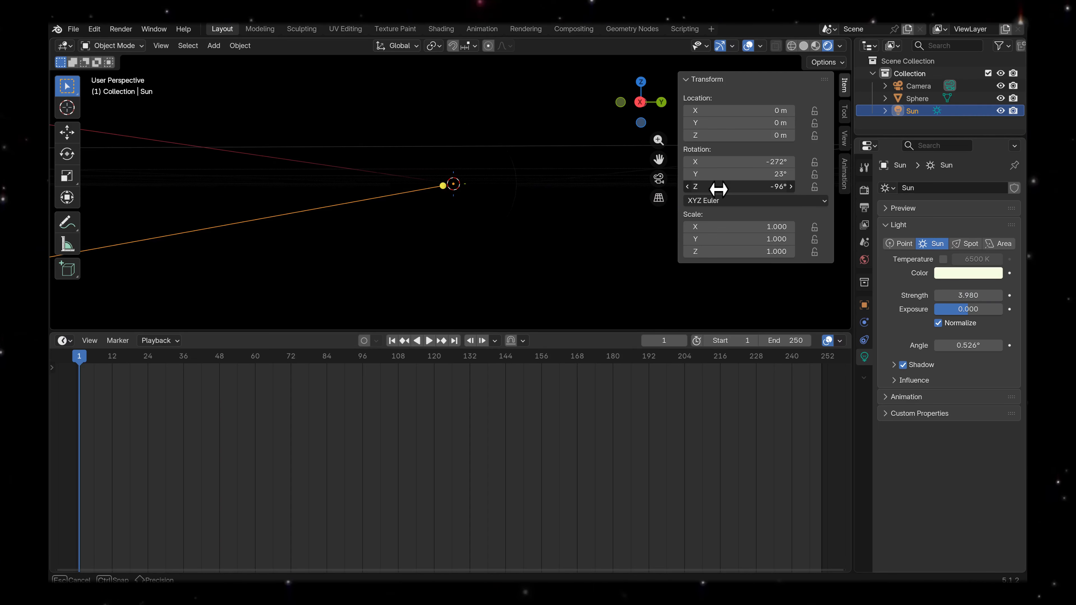
pyautogui.moveTo(718, 188); pyautogui.dragTo(719, 188)
pyautogui.press('i')
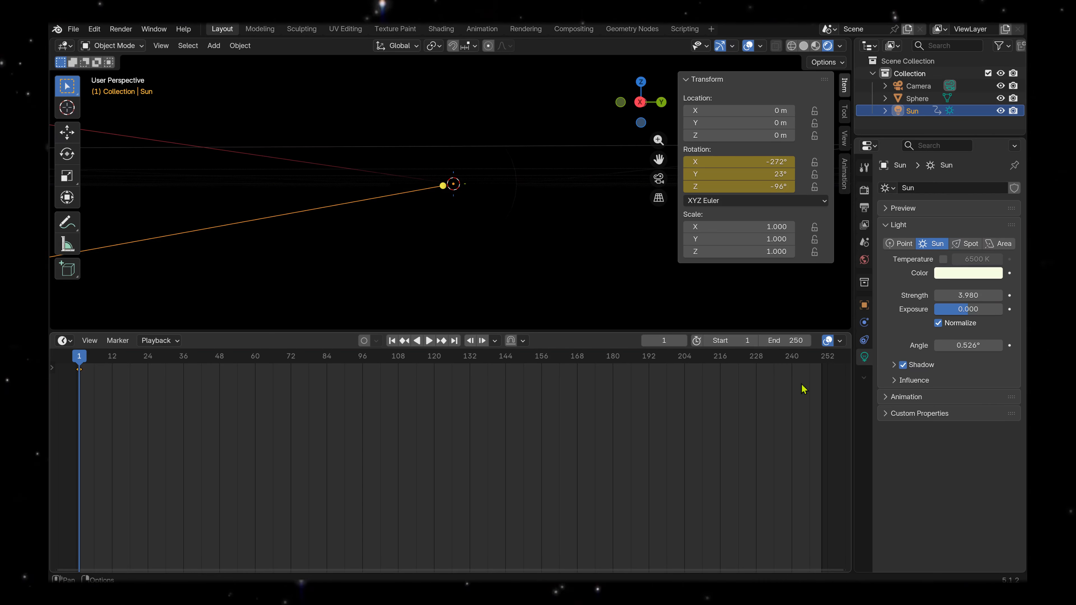
# Go to frame 192 and set the Sun's Z rotation to -446°.
pyautogui.click(649, 356)
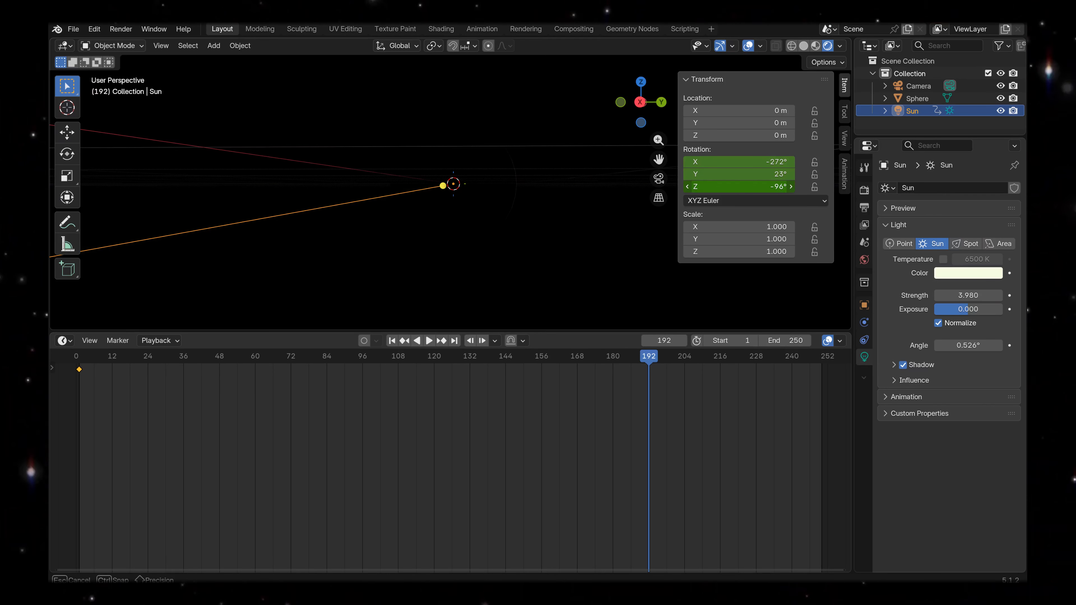
pyautogui.moveTo(739, 186); pyautogui.dragTo(610, 187)
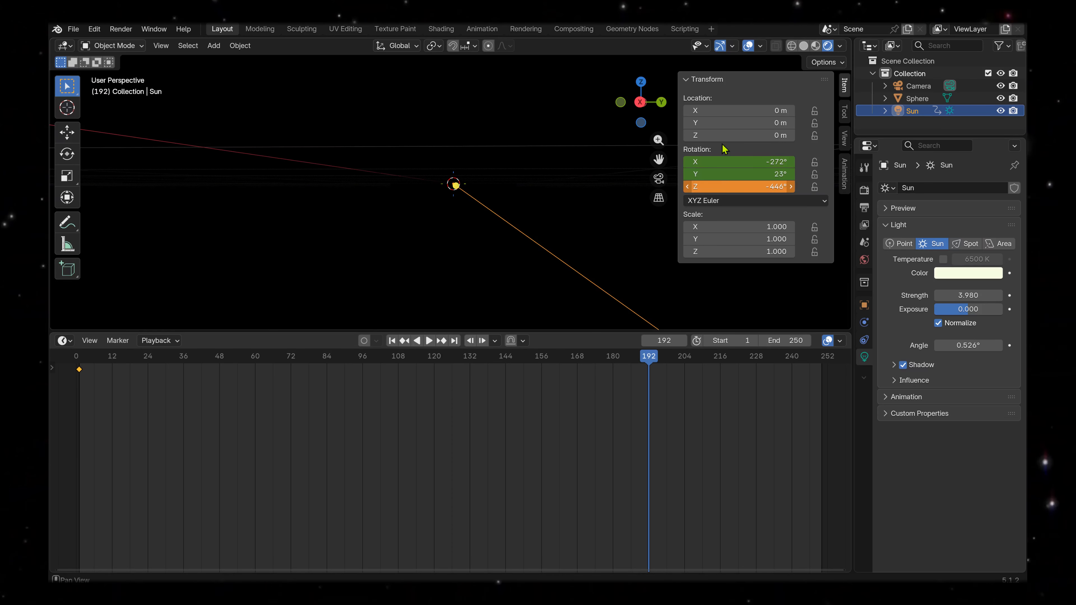
pyautogui.click(710, 201)
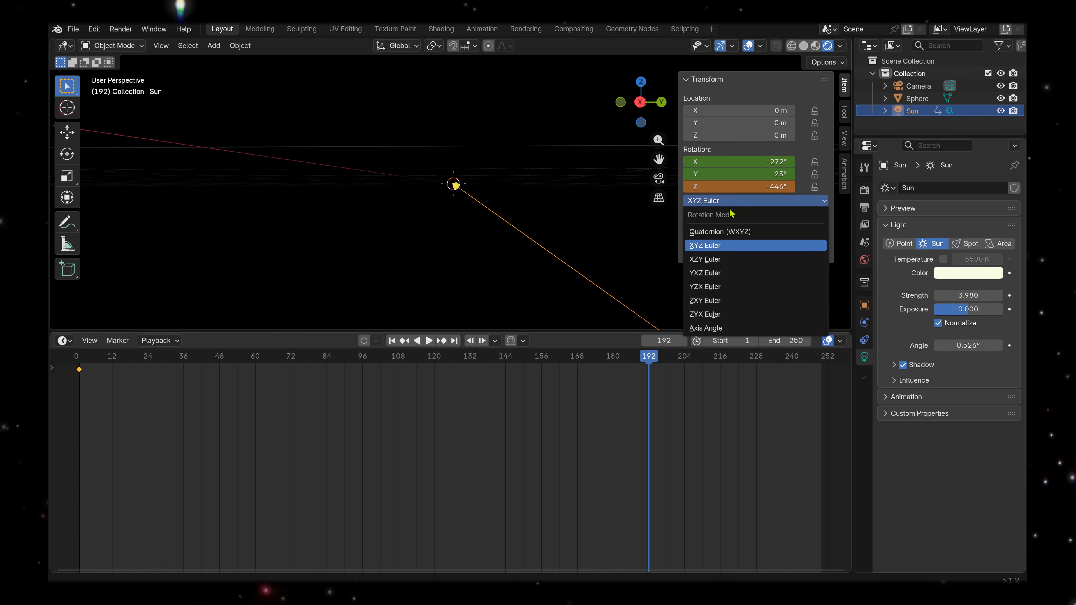
pyautogui.click(754, 203)
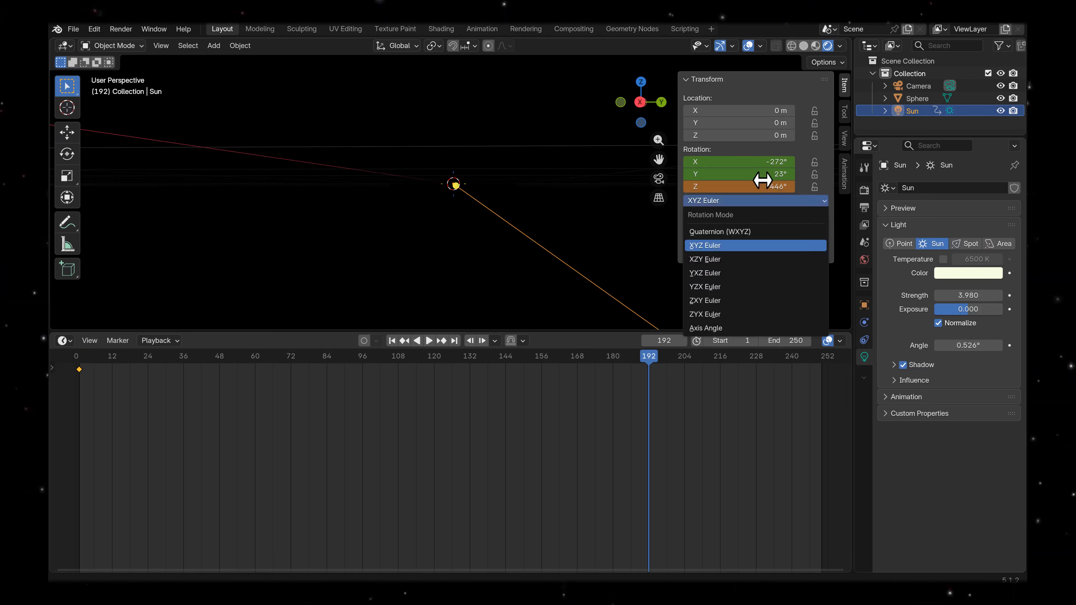
pyautogui.click(764, 85)
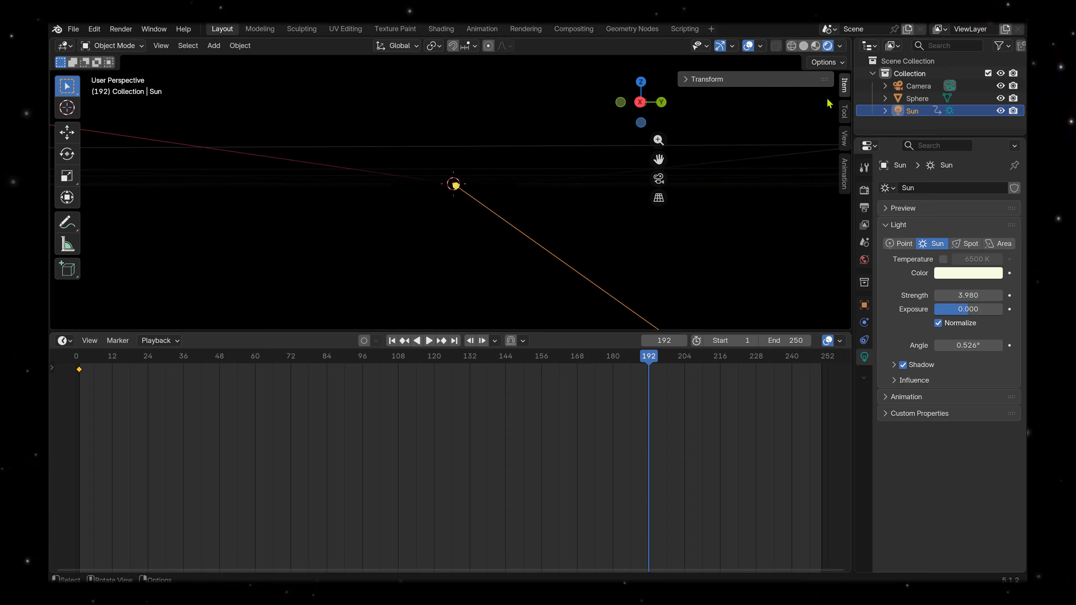
pyautogui.click(688, 80)
pyautogui.click(762, 187)
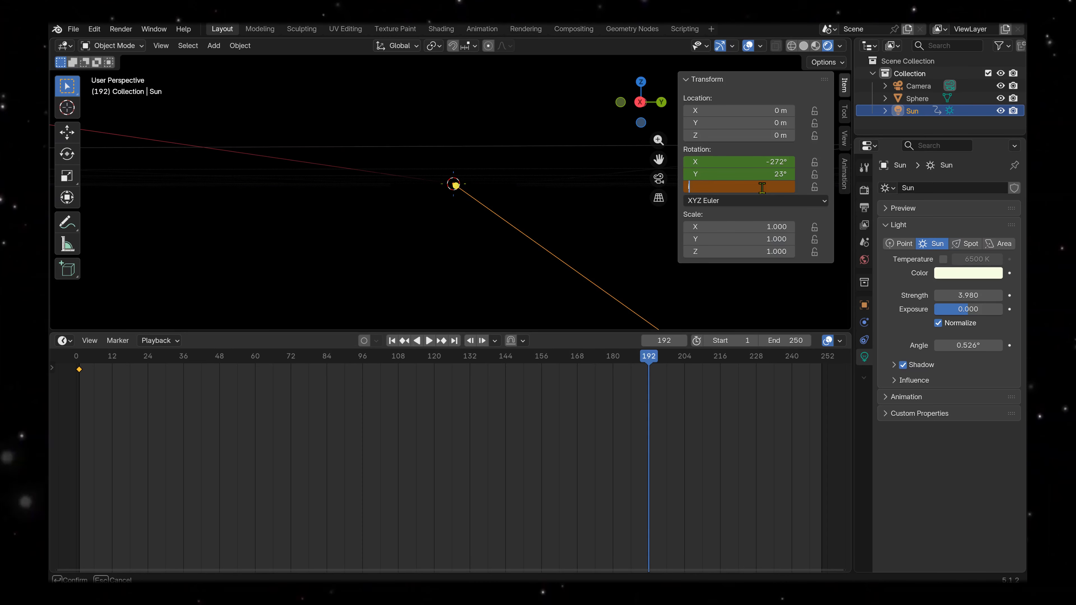
pyautogui.press('Escape')
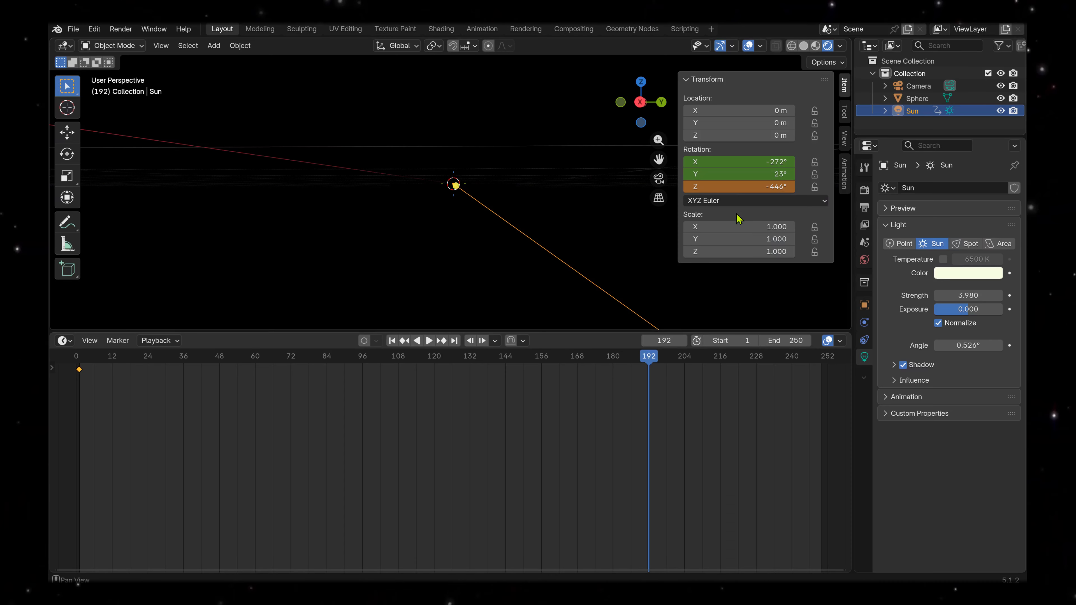
pyautogui.click(750, 201)
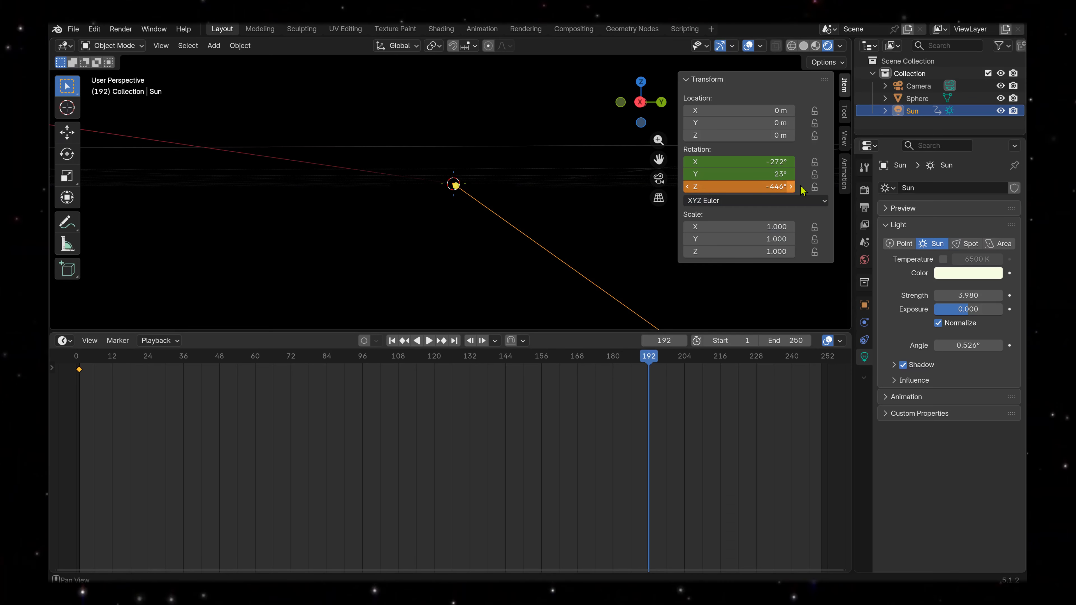
# Insert a rotation keyframe for the Sun at frame 192 and play the animation.
pyautogui.rightClick(765, 187)
pyautogui.click(764, 187)
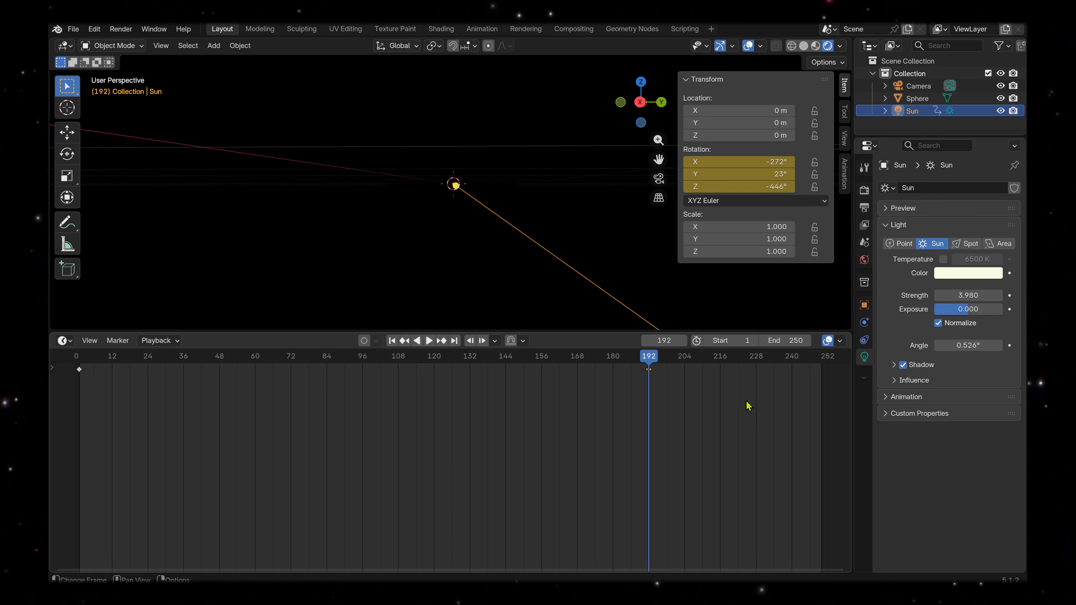
pyautogui.click(429, 342)
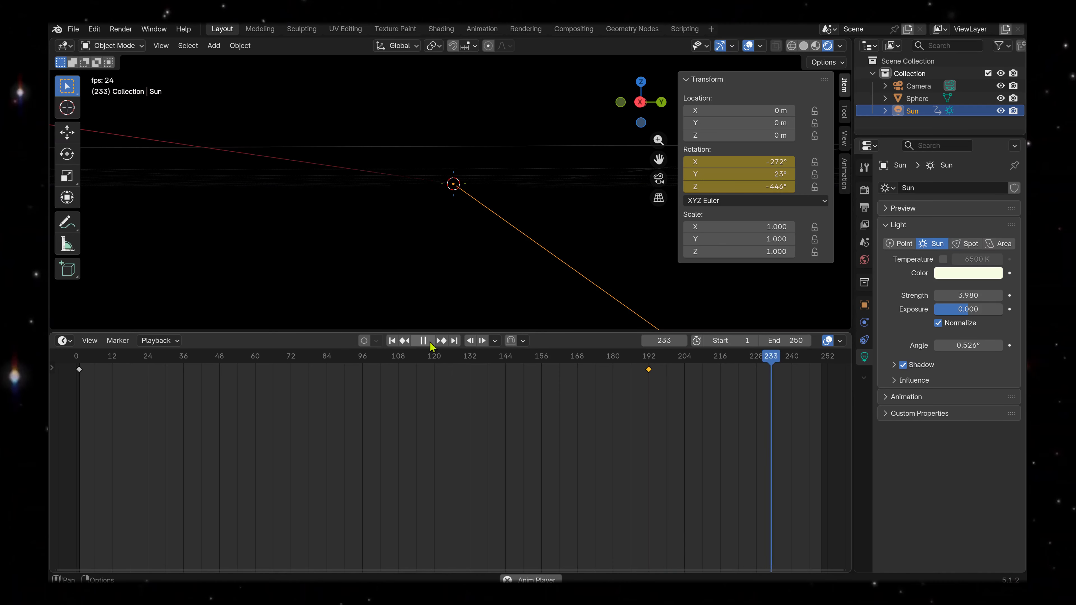